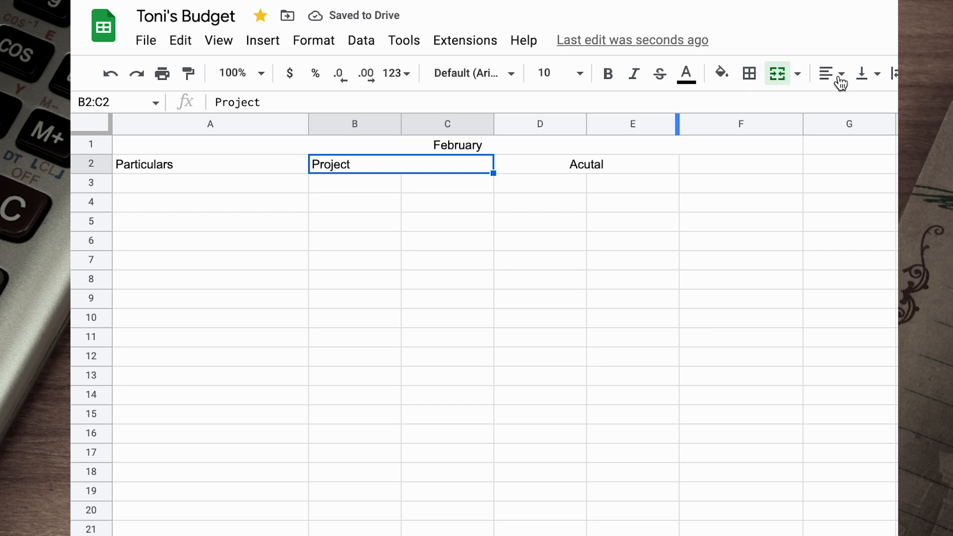
Step: Center the Project heading in the merged cell B2:C2
left_click(853, 115)
left_click(368, 187)
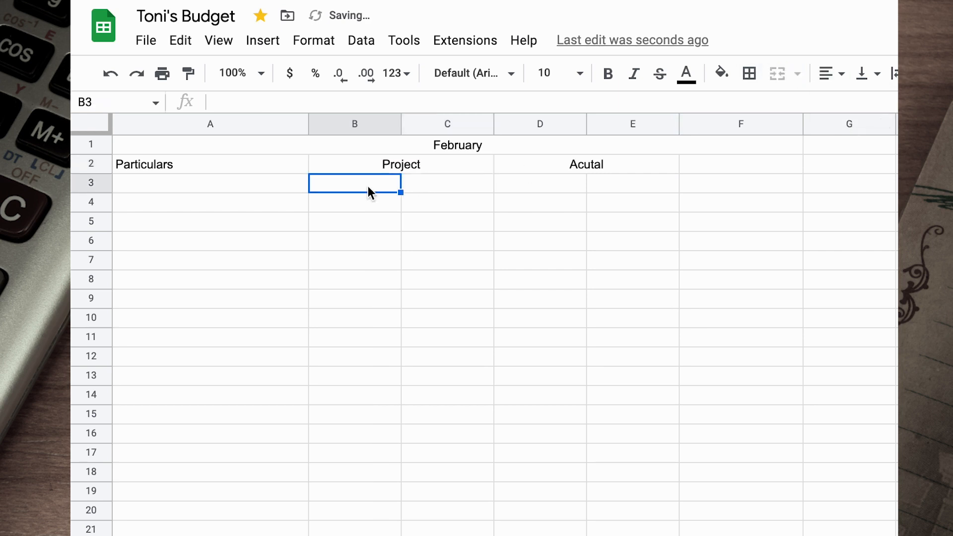
Step: Apply the Accounting number format to the range B3:E40 under the Project and Acutal headings
left_click_drag(367, 186, 547, 532)
left_click(301, 52)
mouse_move(556, 119)
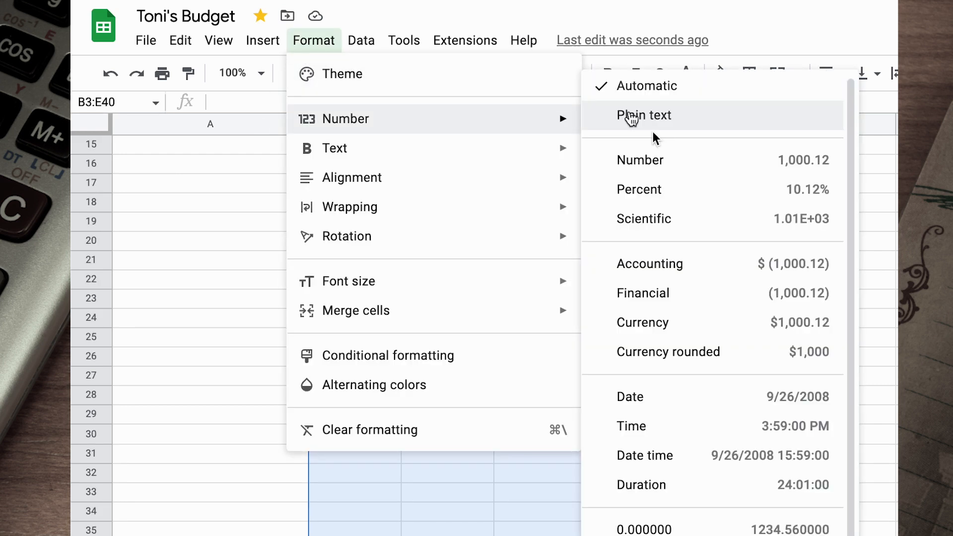
left_click(707, 268)
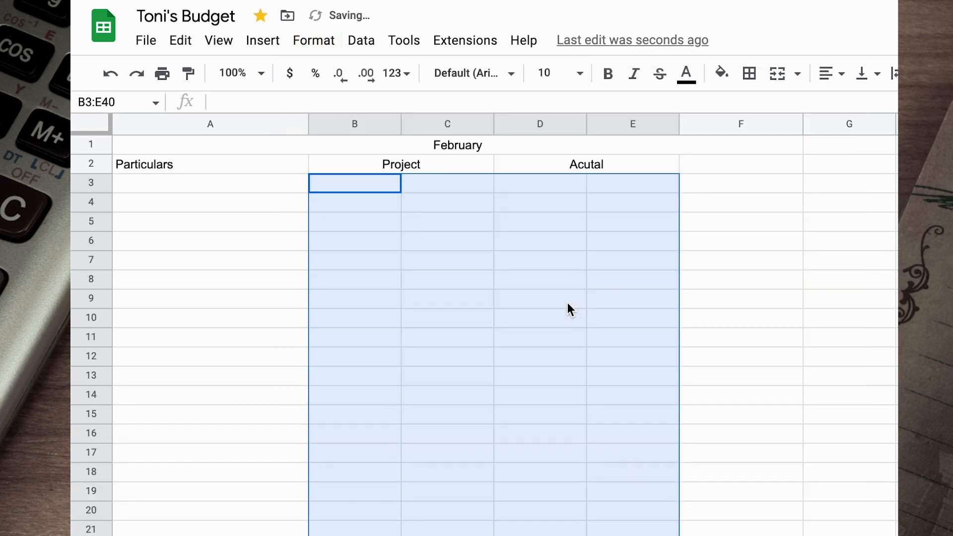
Step: Enter the heading Fixed Income in cell A3
left_click(174, 184)
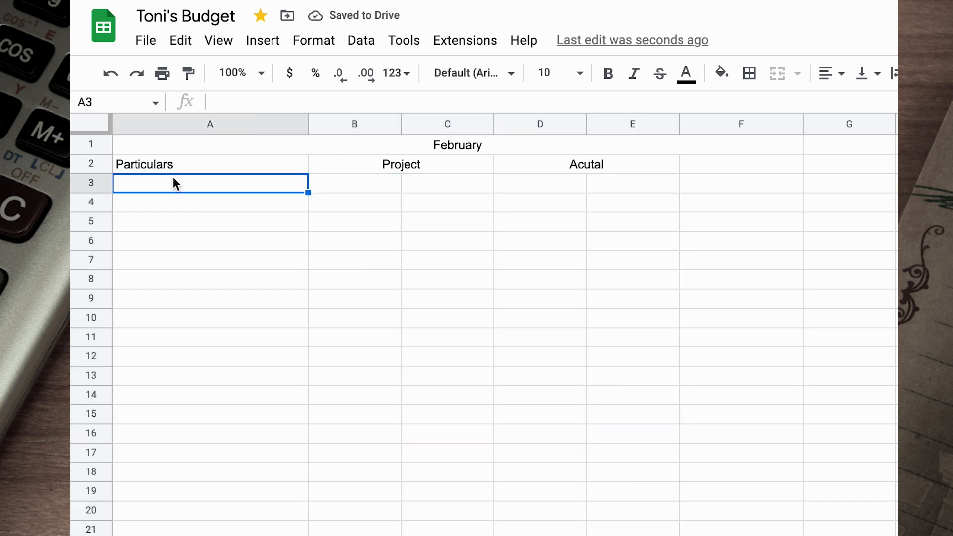
type("Fixed")
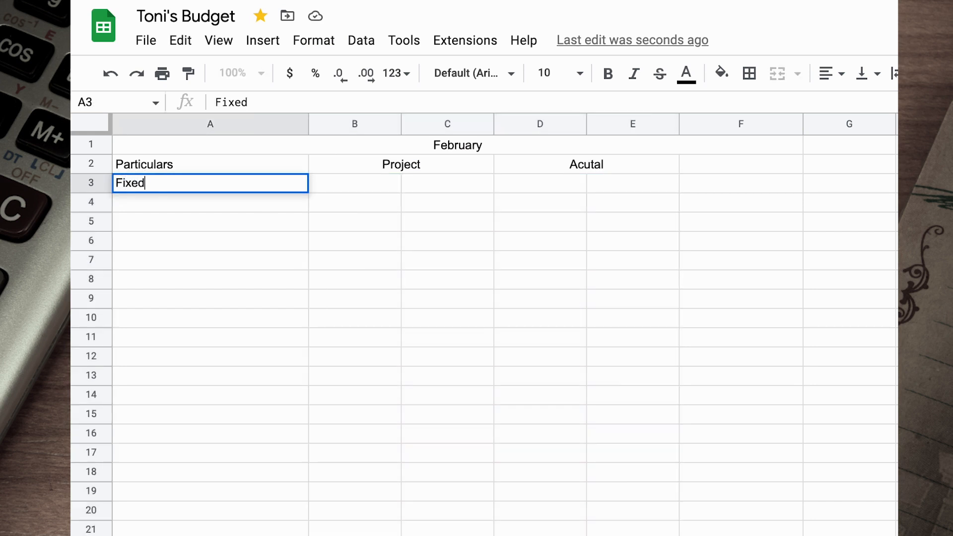
type(" Income")
key("Return")
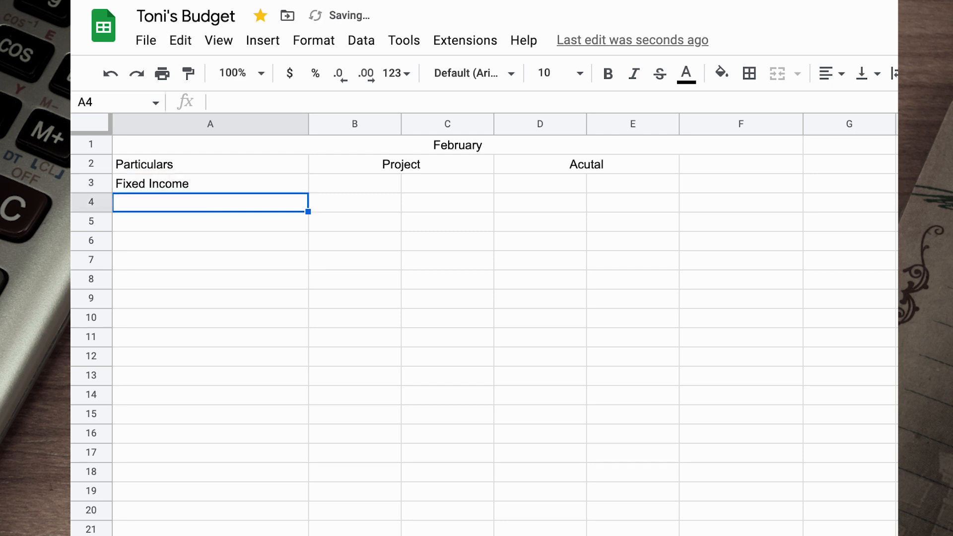
Step: List Salary, Motor Vehicle Upkeep and Retainer Fees in A4:A6 below the Fixed Income heading
type("Salary")
key("Return")
type("Mo")
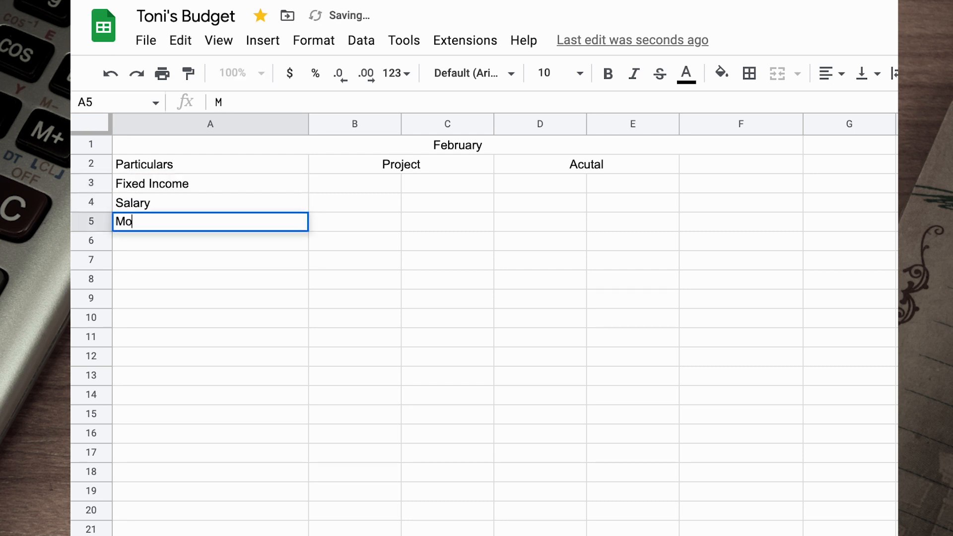
type("tor Vehicle Upkepp")
key("BackSpace")
key("BackSpace")
type("ep")
key("Return")
type("Retainer Fees")
key("Return")
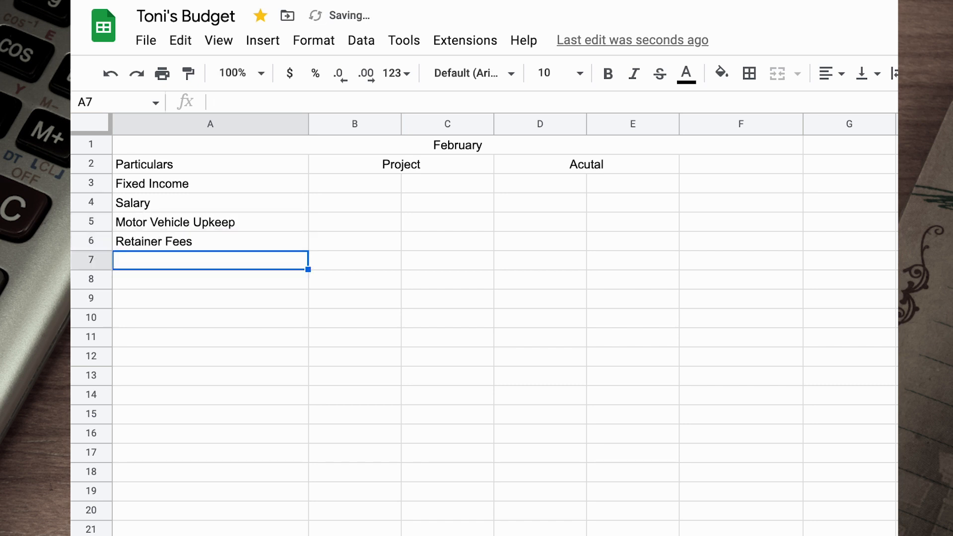
Step: Underline the Fixed Income heading in A3
left_click(192, 186)
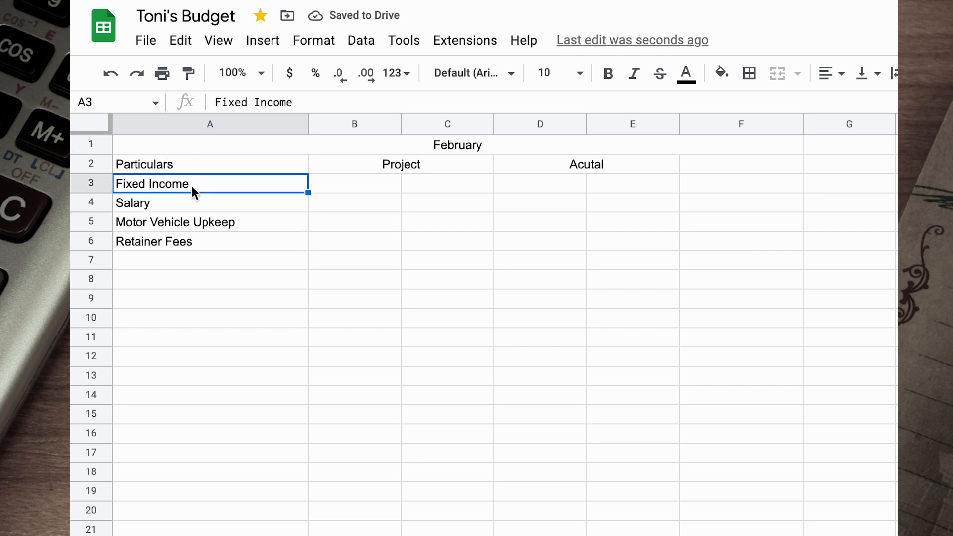
key("ctrl+u")
Step: Enter the heading Variable Income in A8 and the item Business Sales in A9
left_click(196, 284)
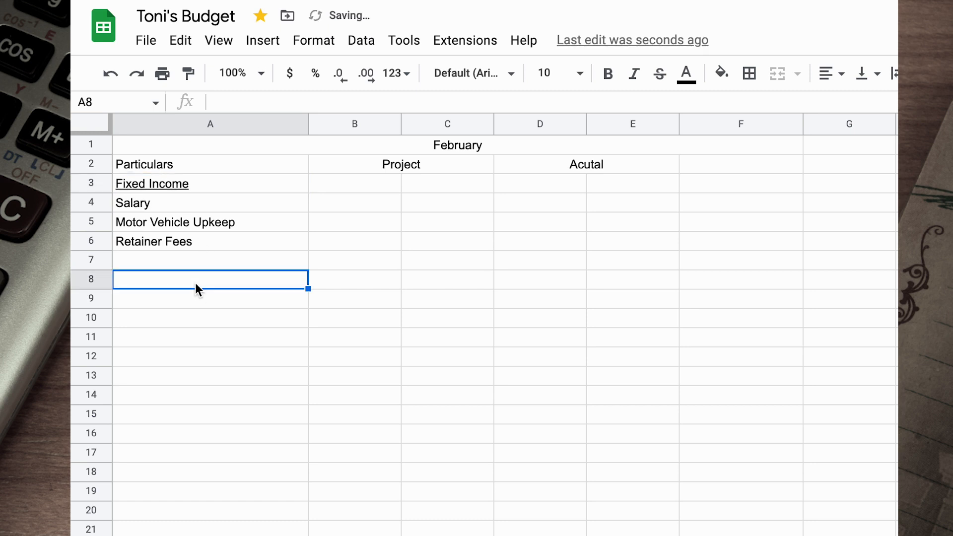
type("Variable")
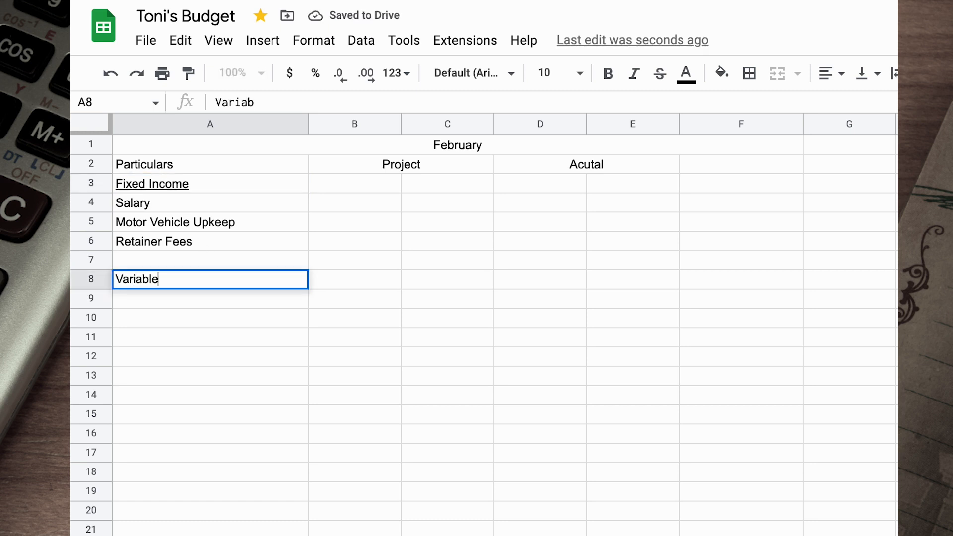
type(" Income")
key("Return")
type("Business Saless")
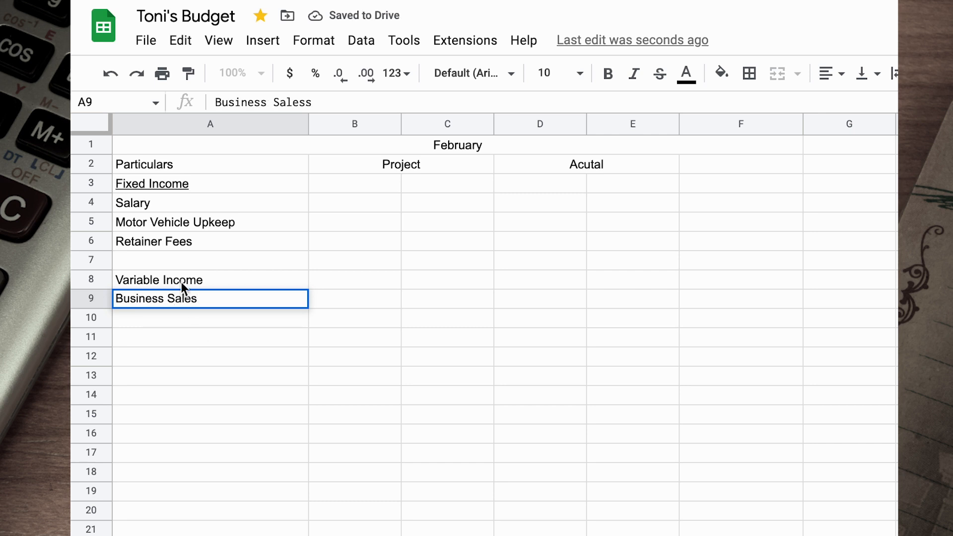
Step: Underline the Variable Income heading in A8, leaving it without bold
left_click(181, 281)
key("ctrl+b")
key("ctrl+b")
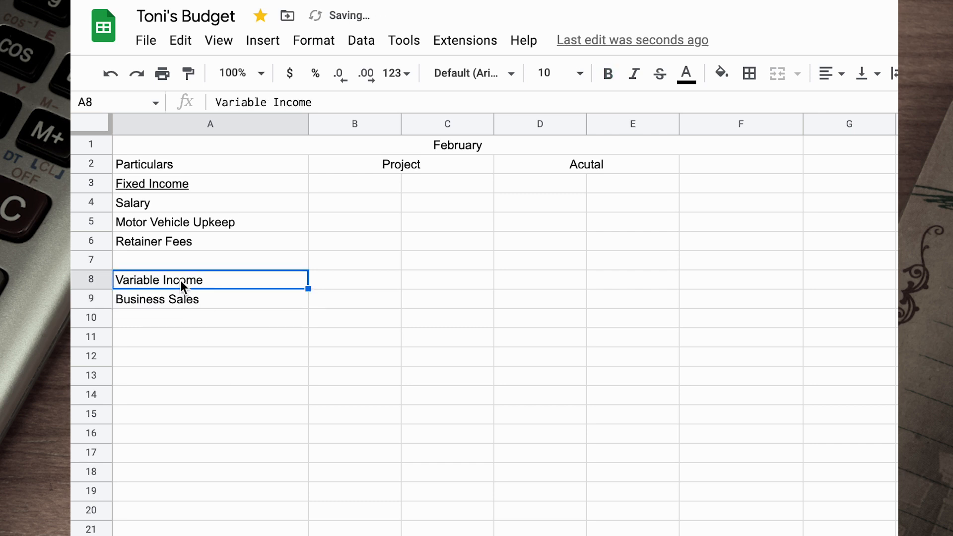
key("ctrl+u")
Step: Enter the label Total Income in A11 and make it bold
left_click(216, 338)
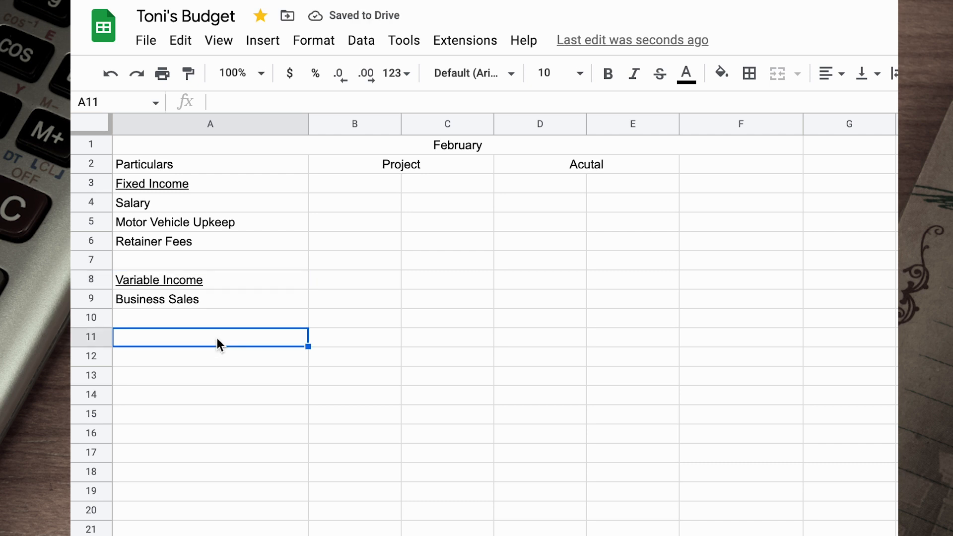
type("Total Income")
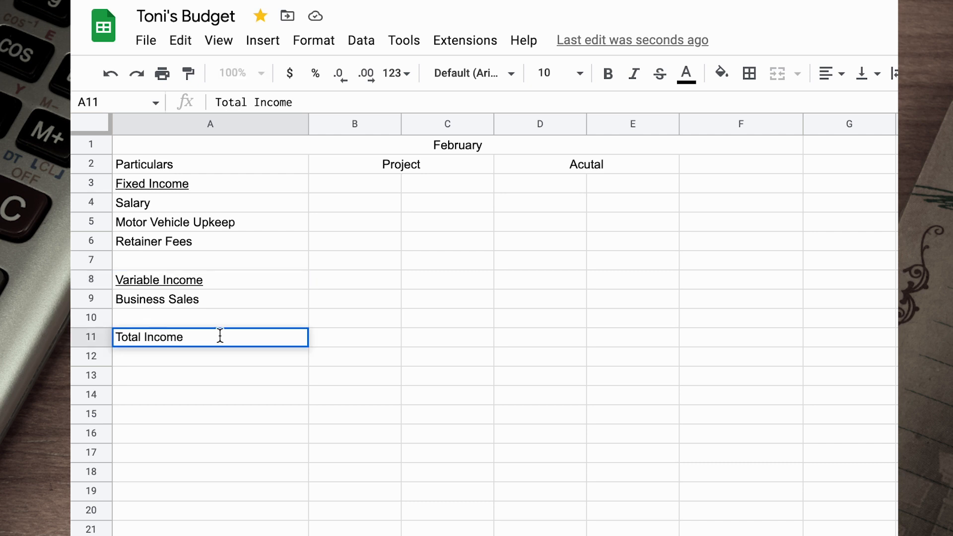
key("Return")
left_click(214, 339)
key("ctrl+b")
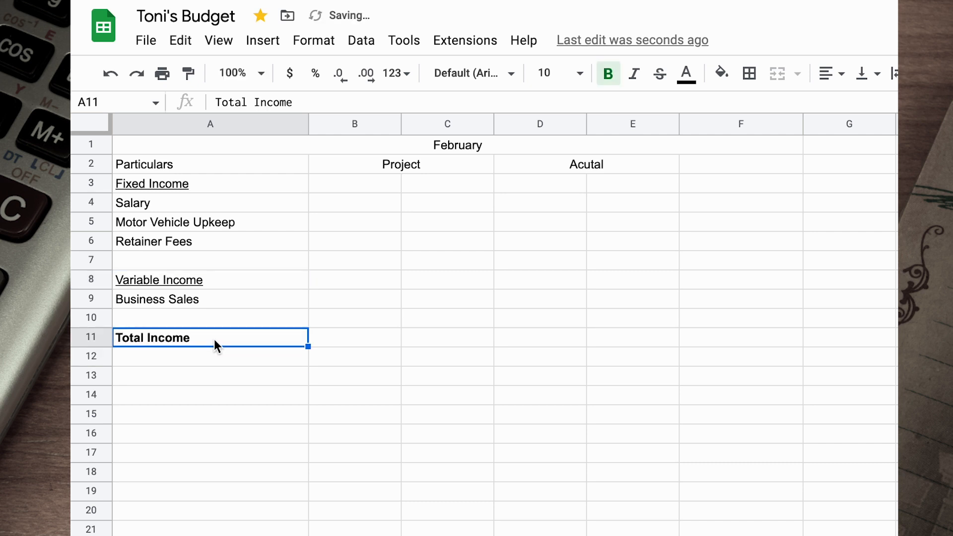
Step: Enter the heading Fixed Expenses in A13 and underline it
left_click(193, 372)
type("Fixed Expenses")
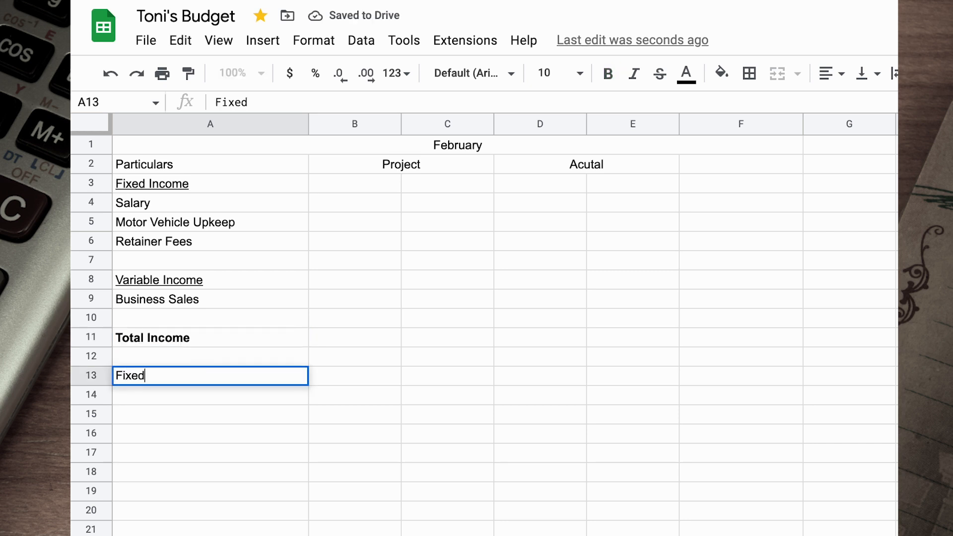
key("Return")
left_click(194, 382)
key("ctrl+u")
Step: List Rent, Car Loan and Health Insurance in A14:A16 below the Fixed Expenses heading
left_click(203, 391)
type("R")
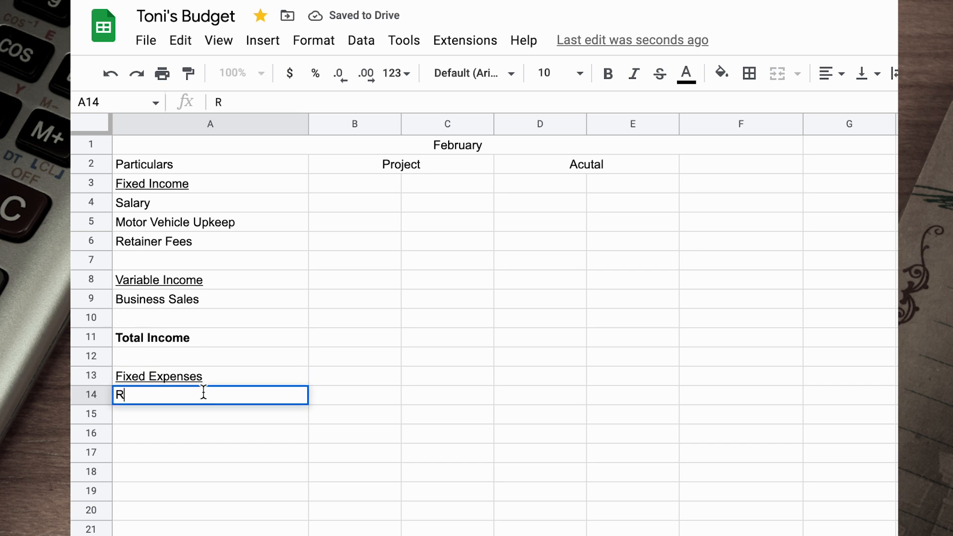
type("ent")
key("Return")
type("Car Loan")
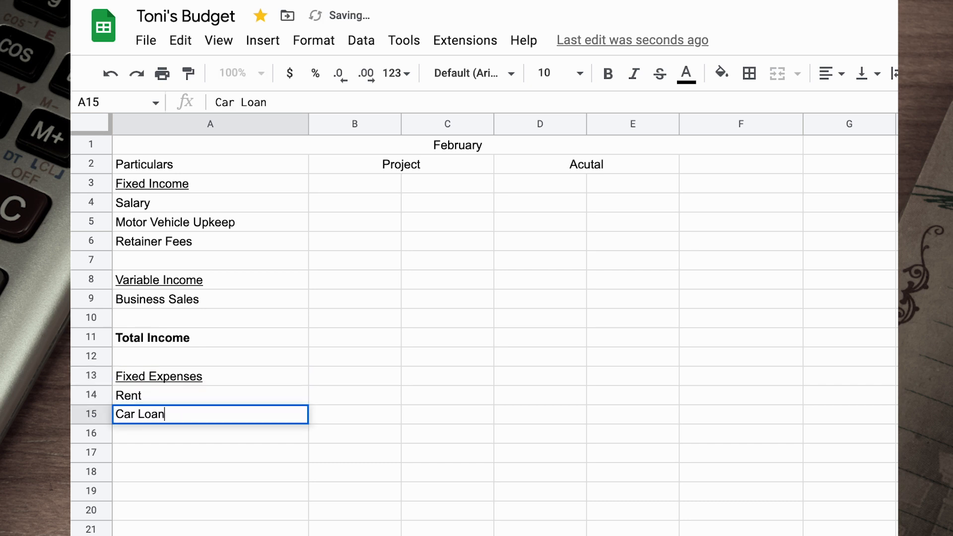
key("Return")
type("Health Insurance")
key("Return")
Step: Add Cable & Internet & Home Phone in A17 and Life Insurance in A18 to the fixed expenses
type("Cable ")
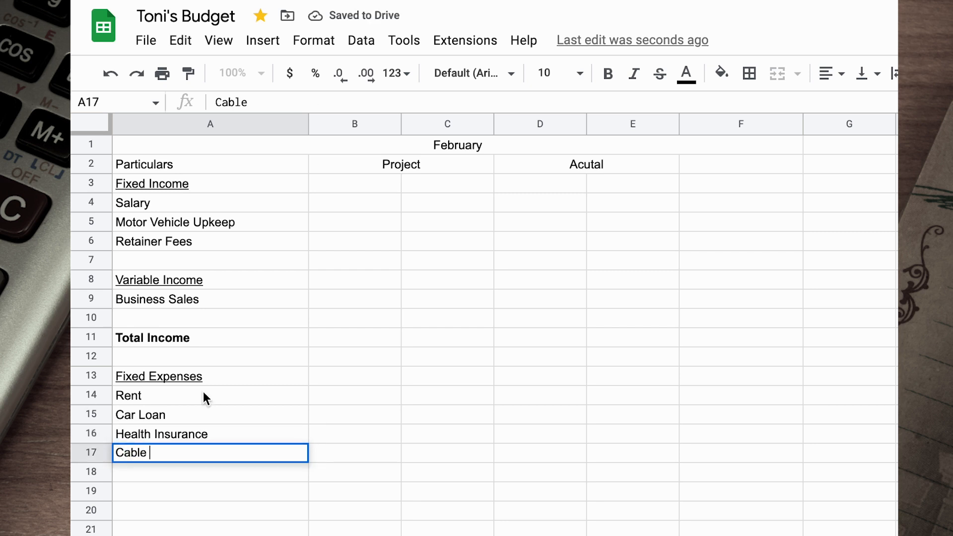
type("& Inter")
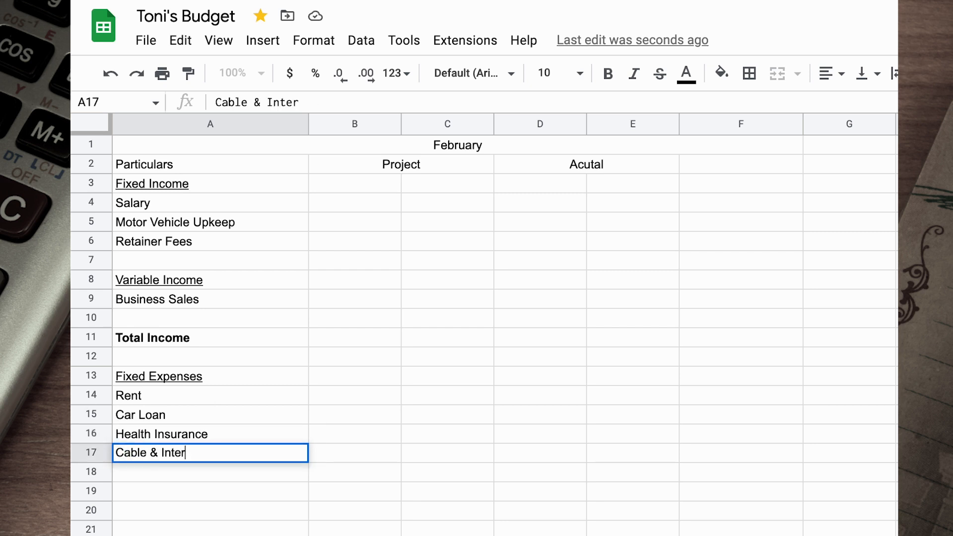
type("net & Home Phone")
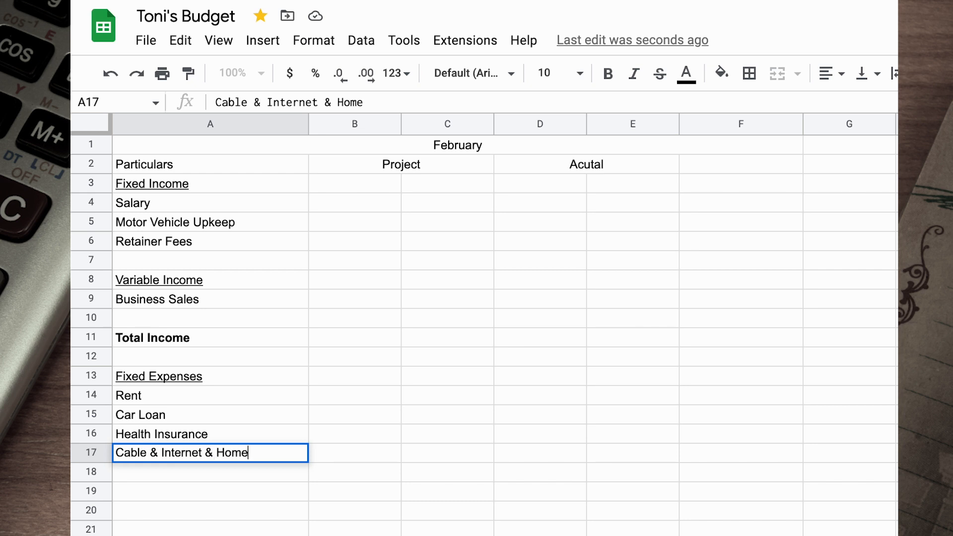
key("Return")
type("Life Insurance")
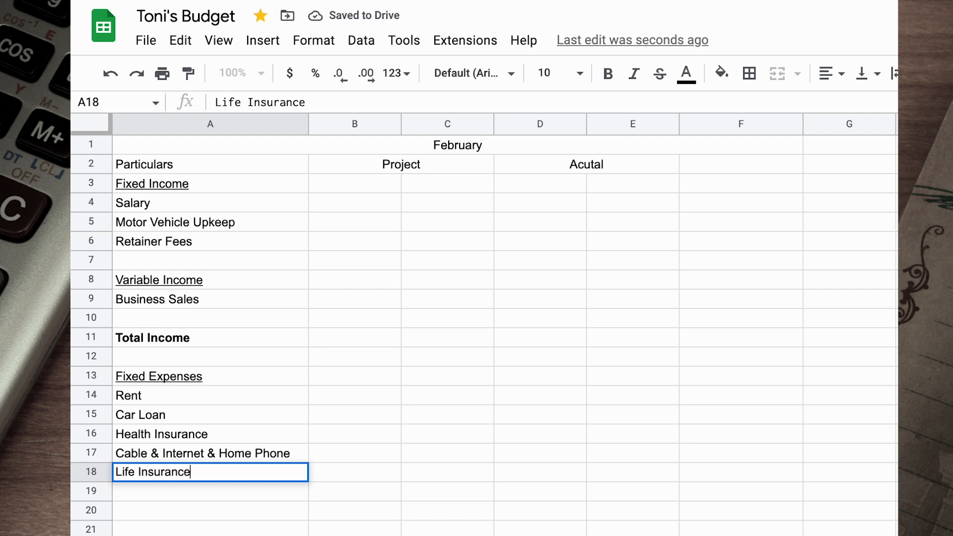
key("Return")
Step: Keep row 19 visibly blank, enter the heading Variable Expenses in A20 and underline it
type("'")
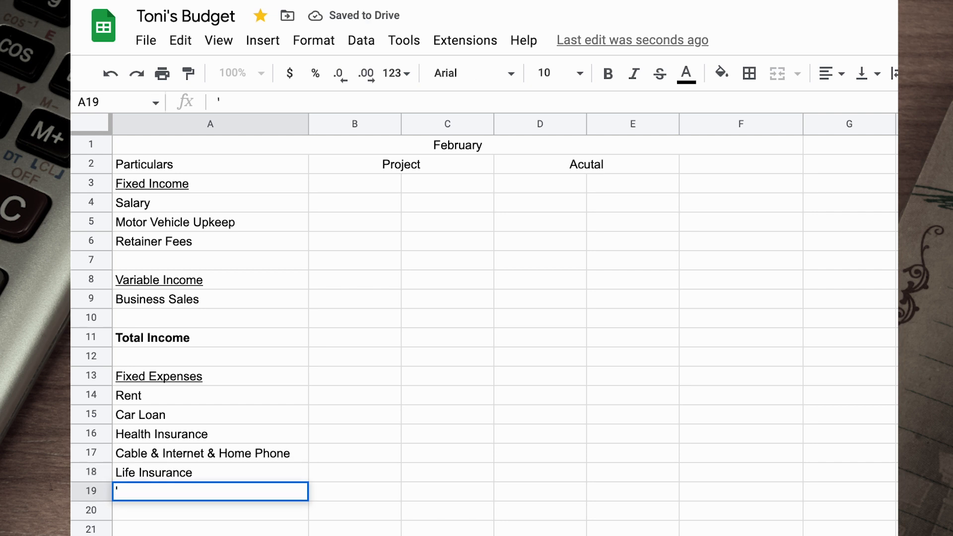
key("Return")
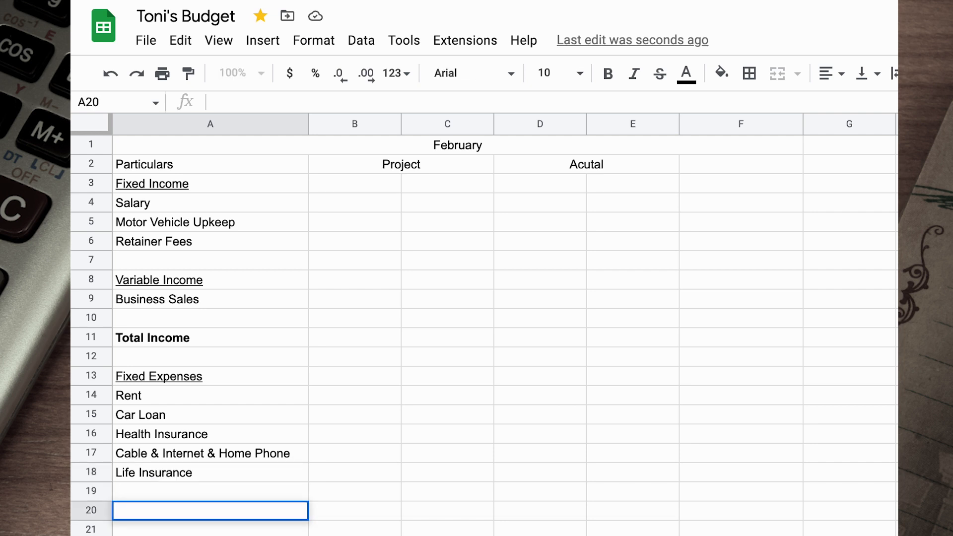
type("Variable Expenses")
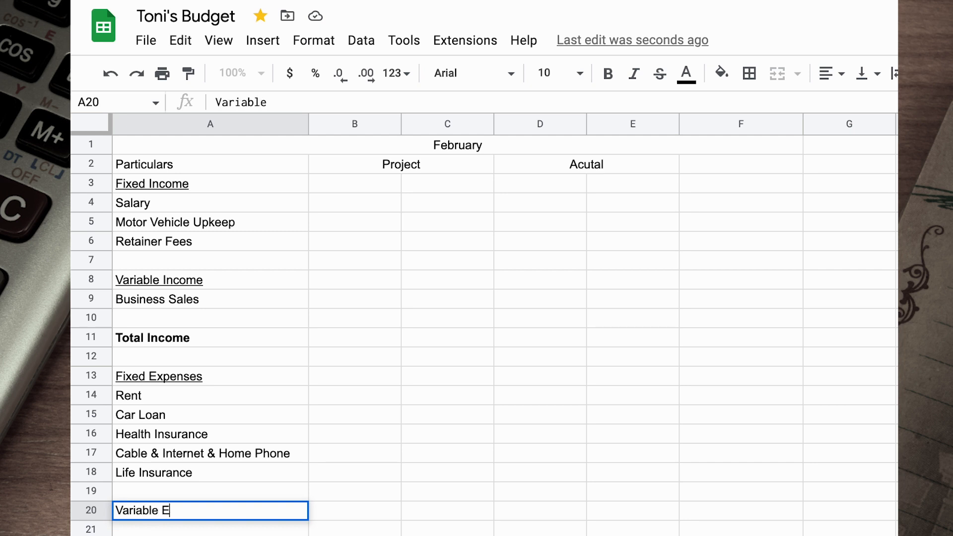
key("Return")
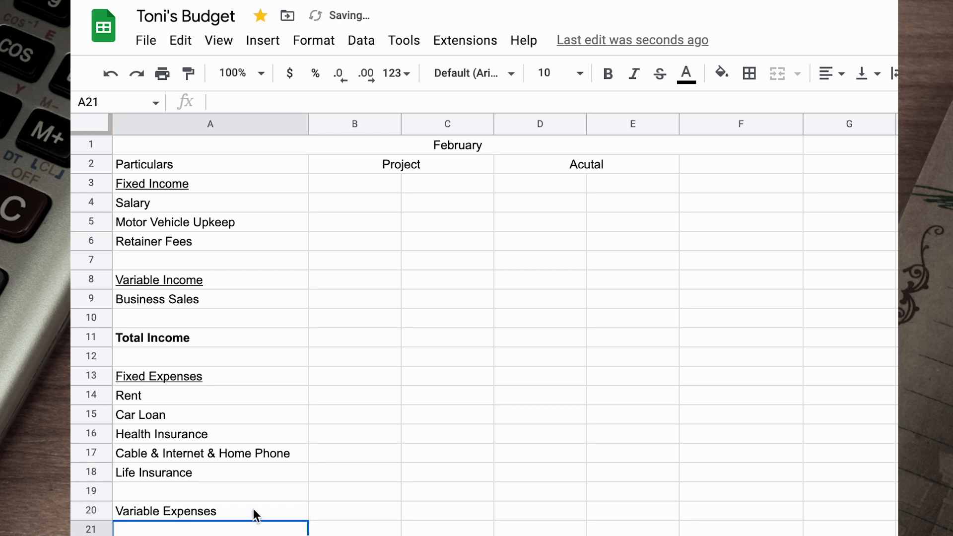
left_click(255, 508)
key("ctrl+u")
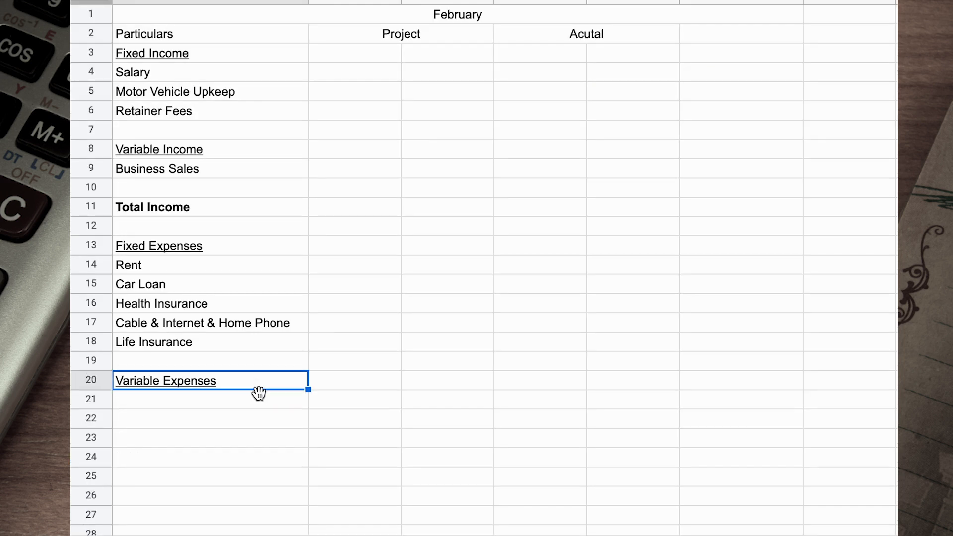
Step: List Electricity, Water and Groceries in A21:A23 below the Variable Expenses heading
left_click(259, 397)
type("Electr")
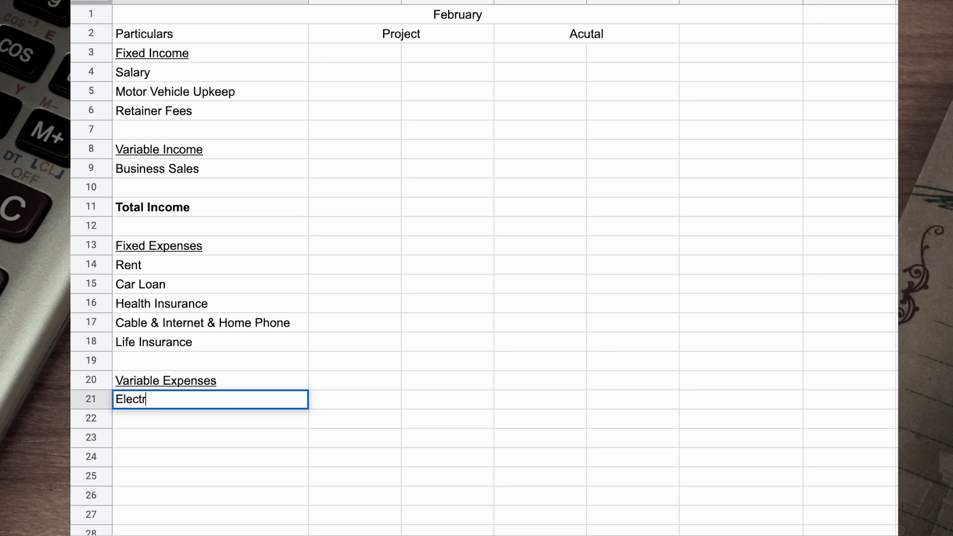
type("icity")
key("Return")
type("Water")
key("Return")
type("Groceries")
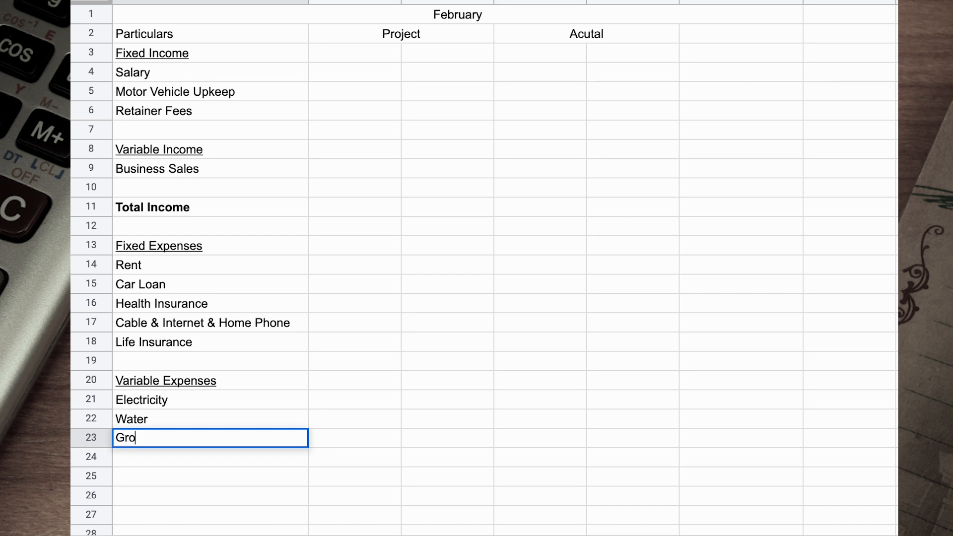
key("Return")
Step: Add Lunch, Gas, Savings and Miscellaneous in A24:A27 to the variable expenses
type("Lunch")
key("Return")
type("Gas")
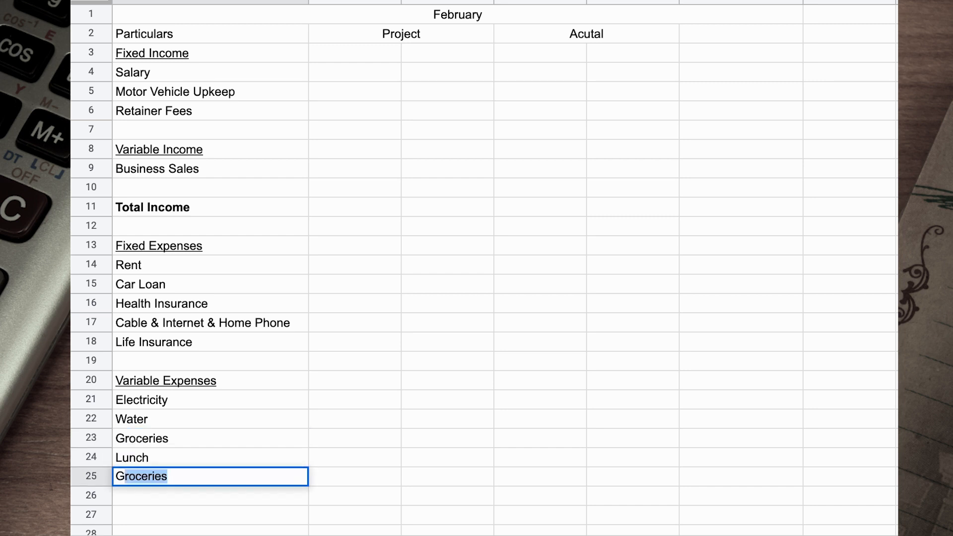
key("Return")
type("Savings")
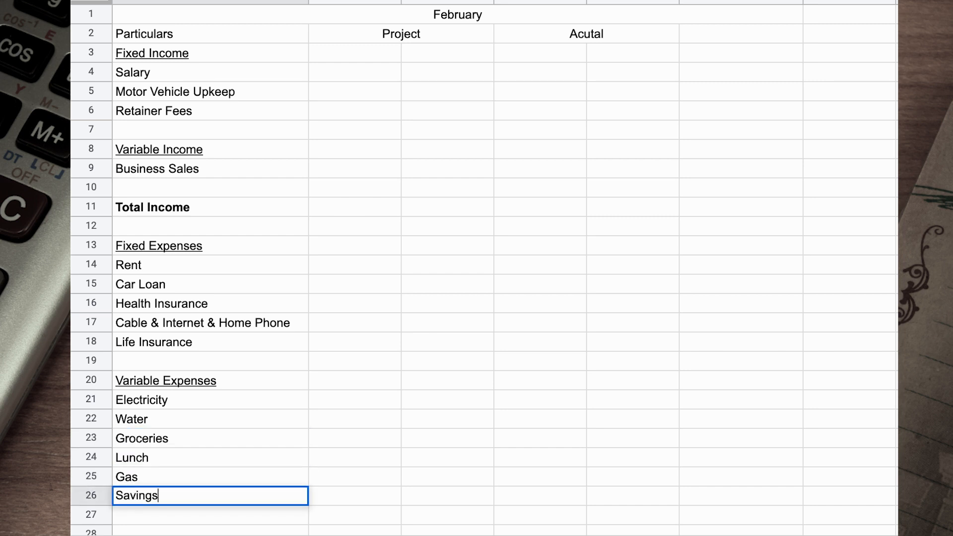
key("Return")
type("Miscellan")
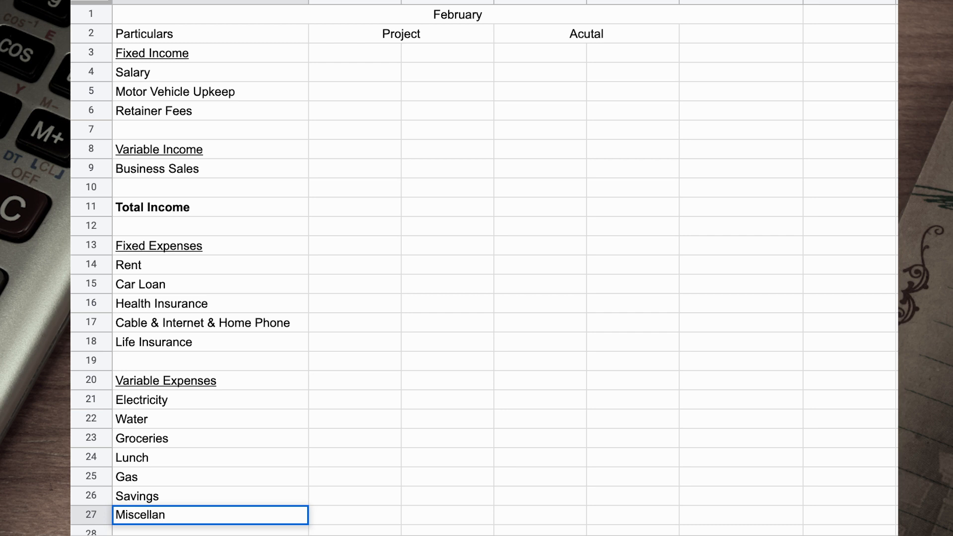
type("eous")
left_click(285, 401)
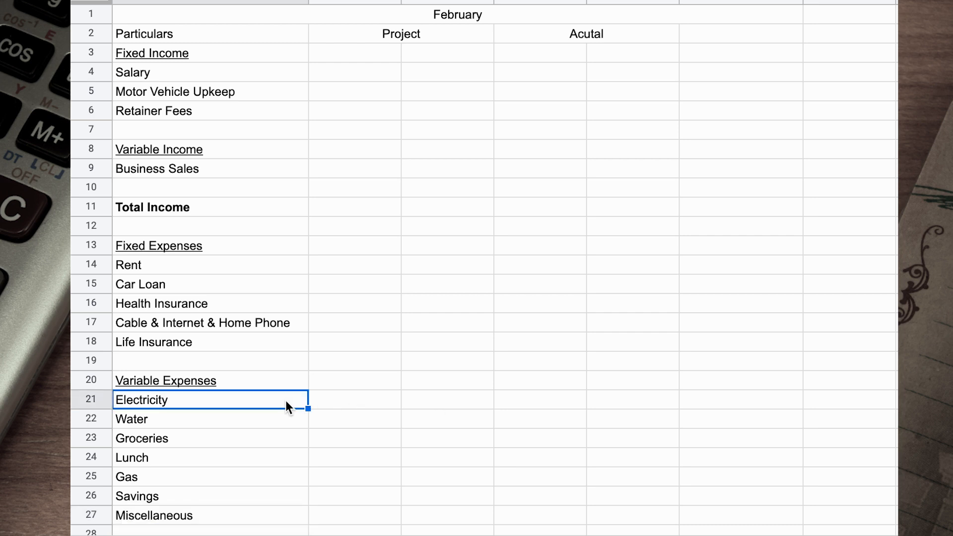
Step: Enter Total Expenses in A29 and Total in A30, leaving row 28 blank, and make both labels bold
scroll(285, 405, "down", 3)
left_click(187, 426)
type("Total Expenses")
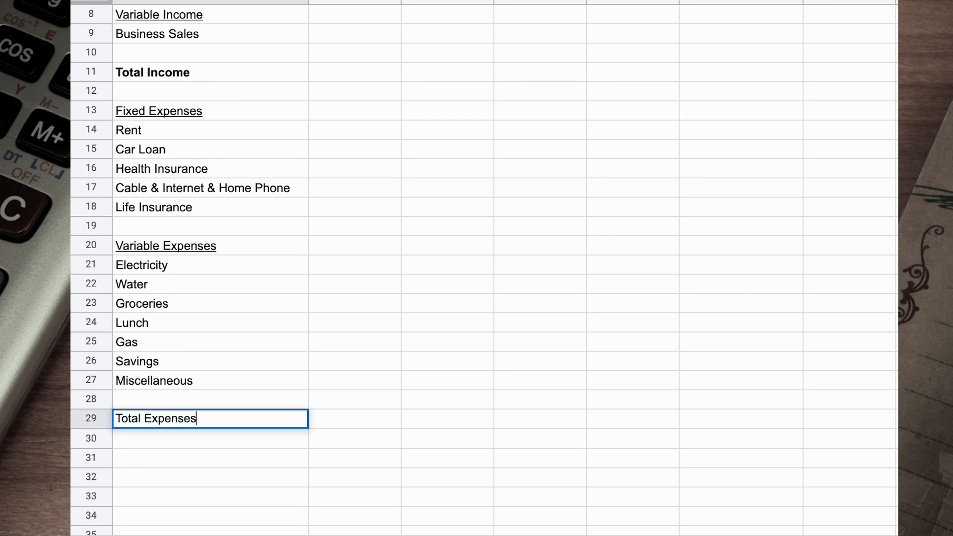
key("Return")
type("Total")
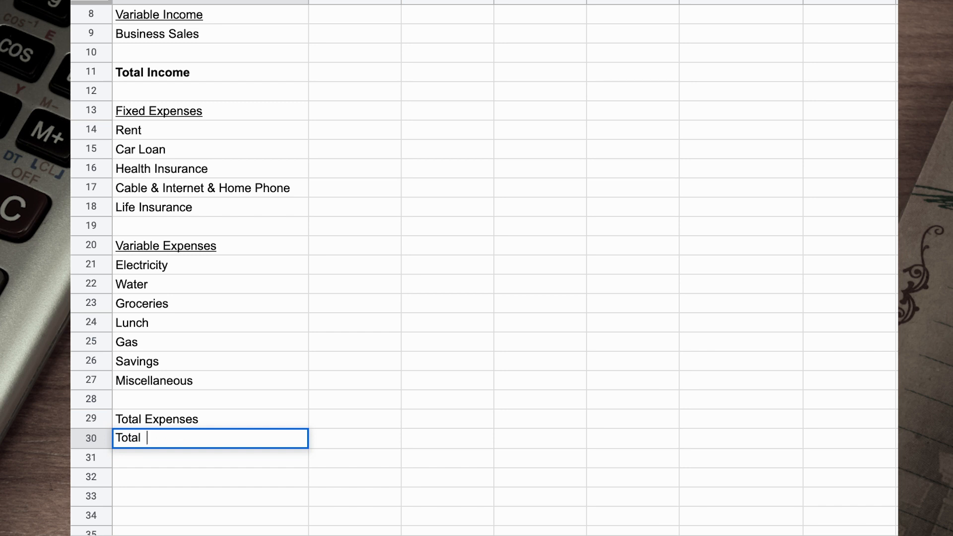
left_click_drag(228, 424, 228, 439)
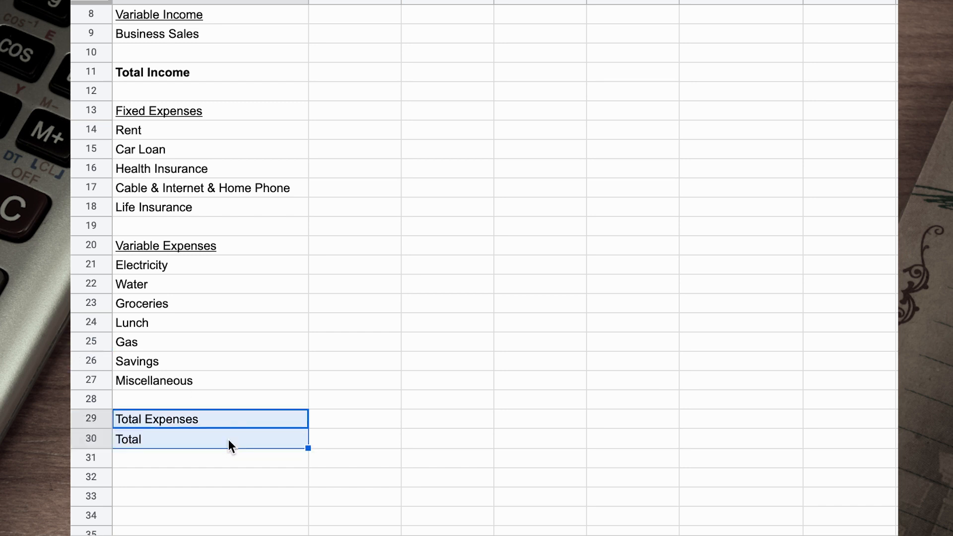
key("ctrl+b")
Step: Add a black border along the right edge of C3:C28 to separate the projected and actual columns
left_click(488, 112)
scroll(501, 104, "up", 3)
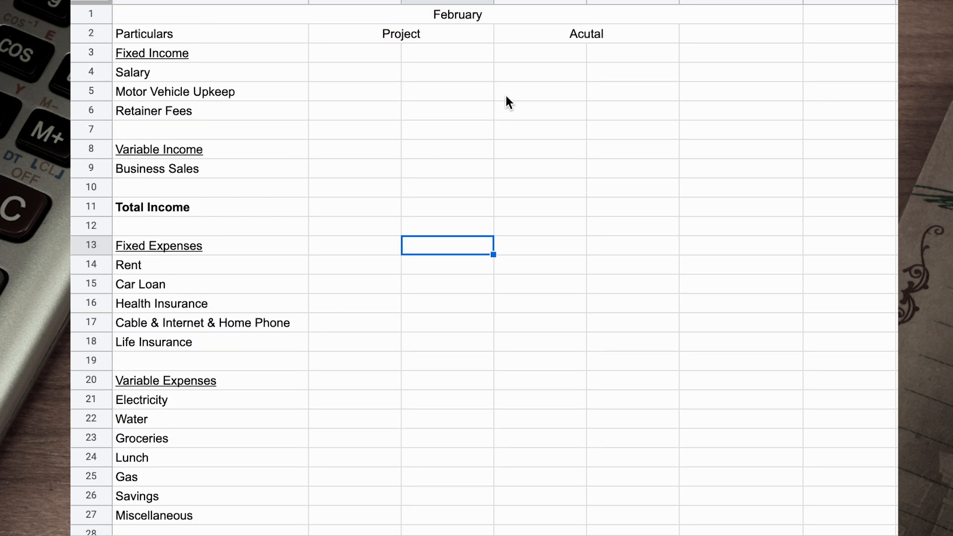
left_click_drag(446, 54, 448, 351)
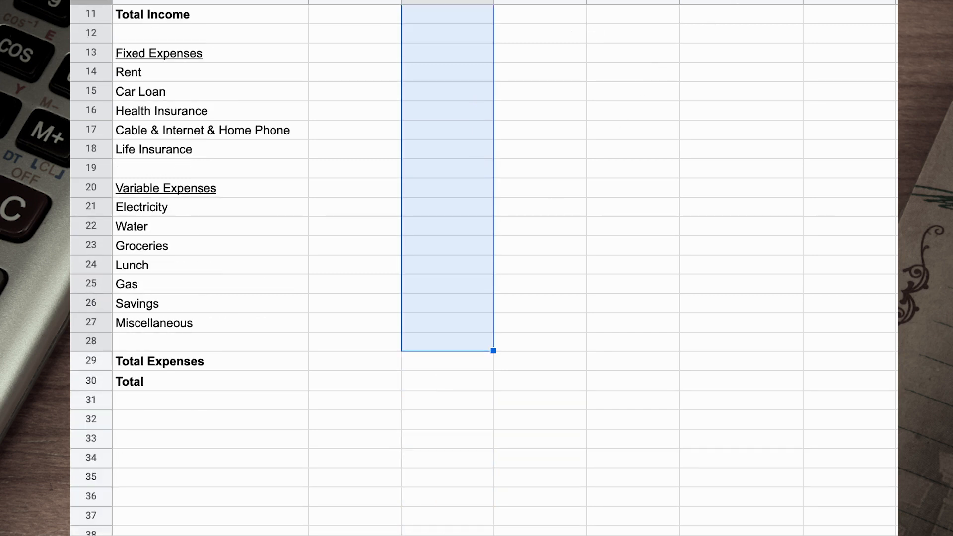
left_click(747, 0)
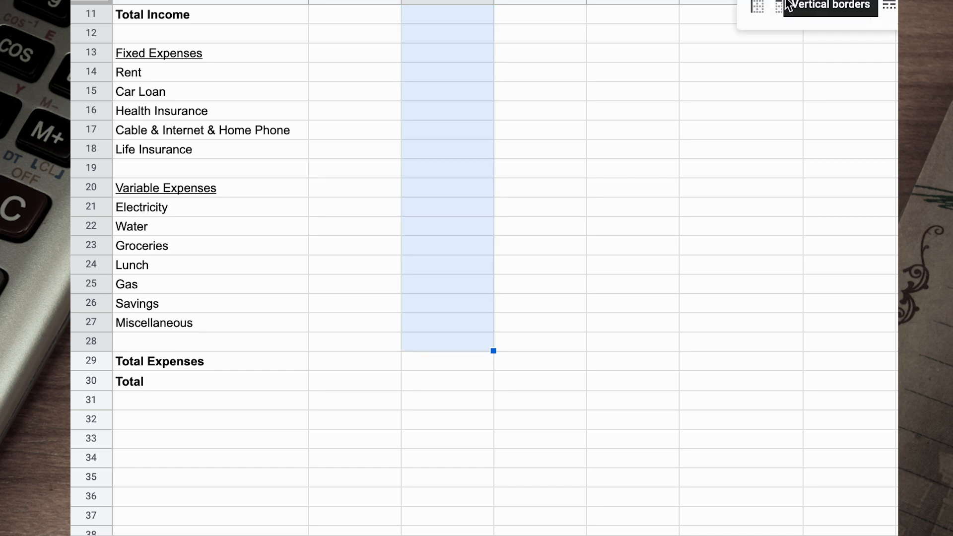
left_click(800, 12)
left_click(886, 16)
left_click(892, 43)
left_click(545, 155)
scroll(546, 156, "up", 5)
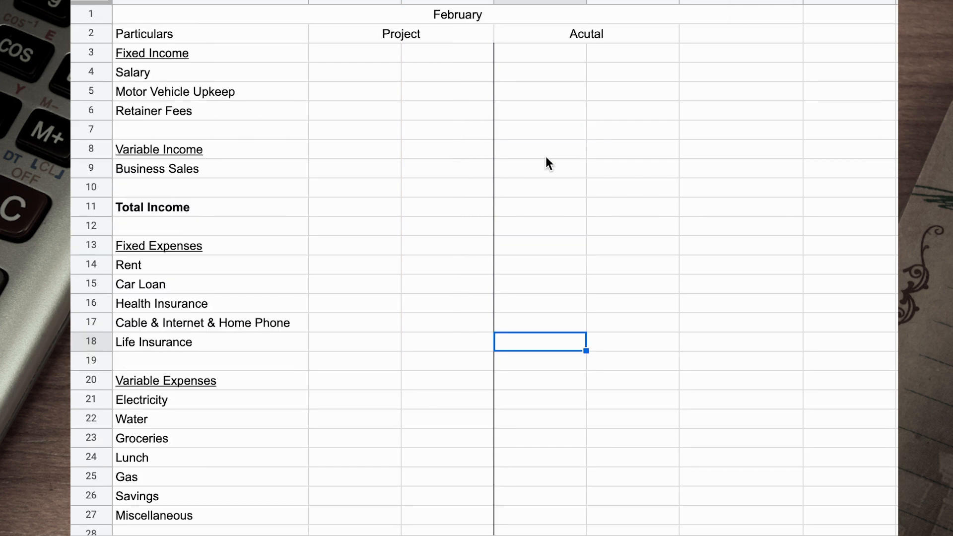
Step: Enter the actual fixed income amounts 120,000, 60000 and 60000 in D4:D6 and their total 240000 in E7
left_click(537, 72)
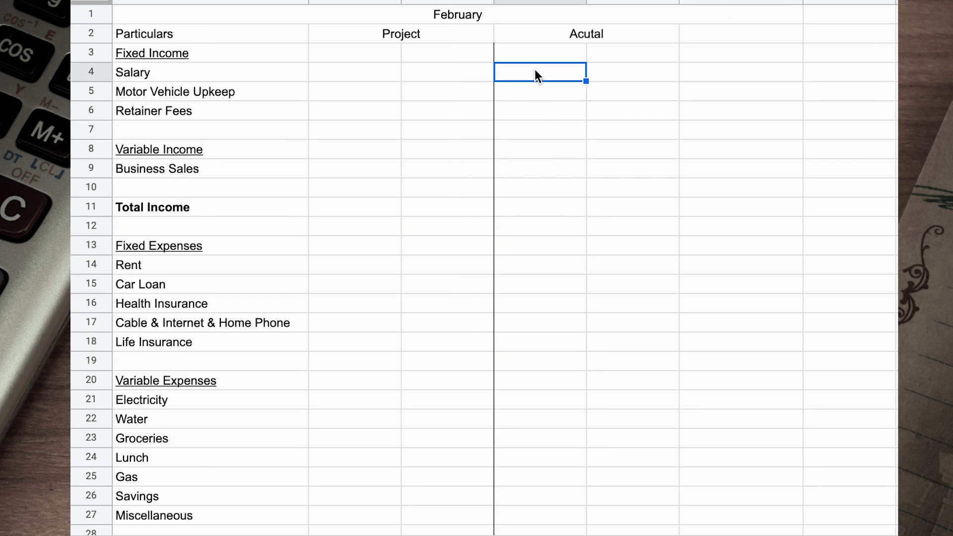
type("120,000")
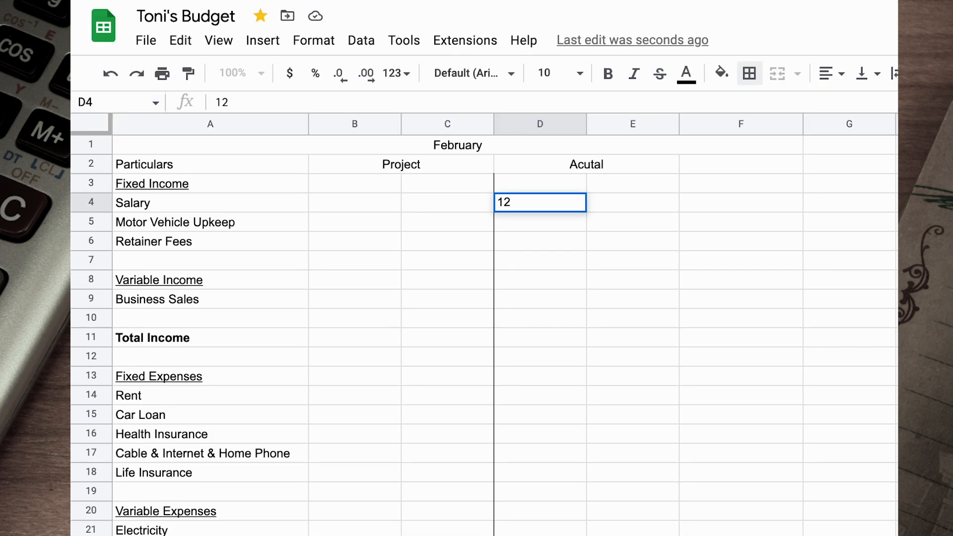
key("Return")
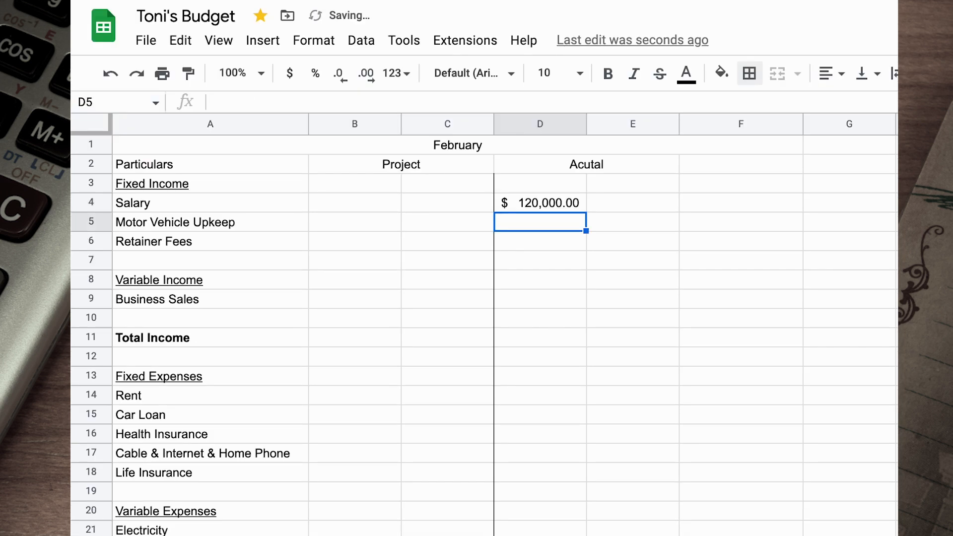
type("600000.00")
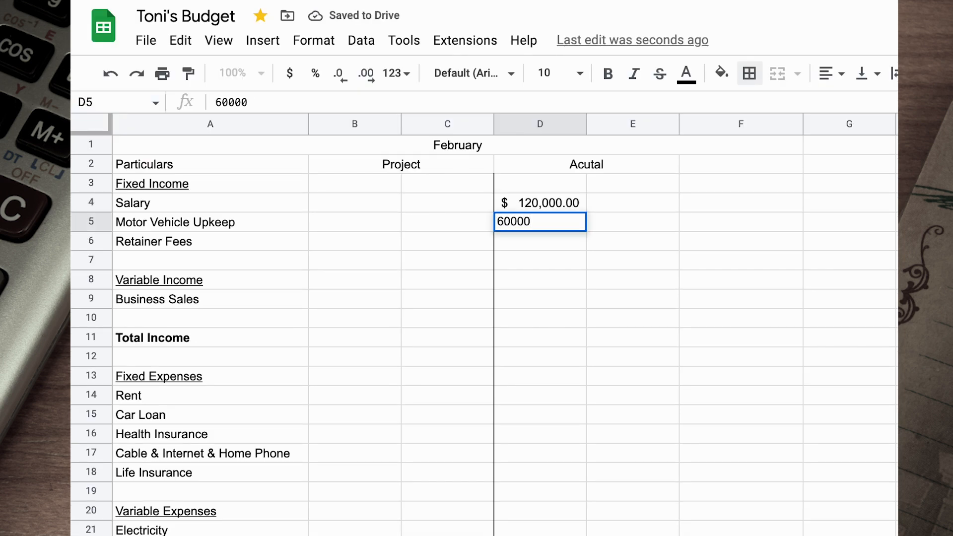
key("Return")
type("60000")
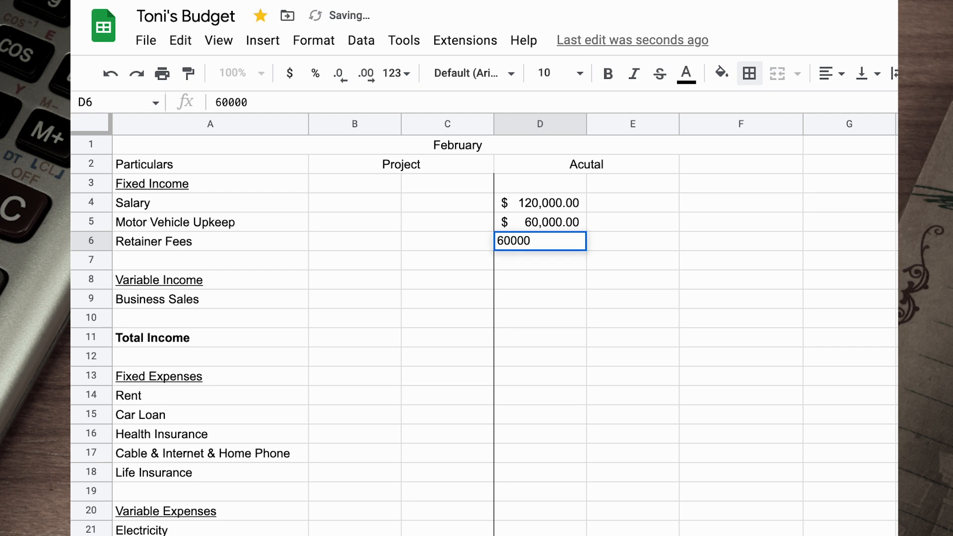
key("Return")
key("Right")
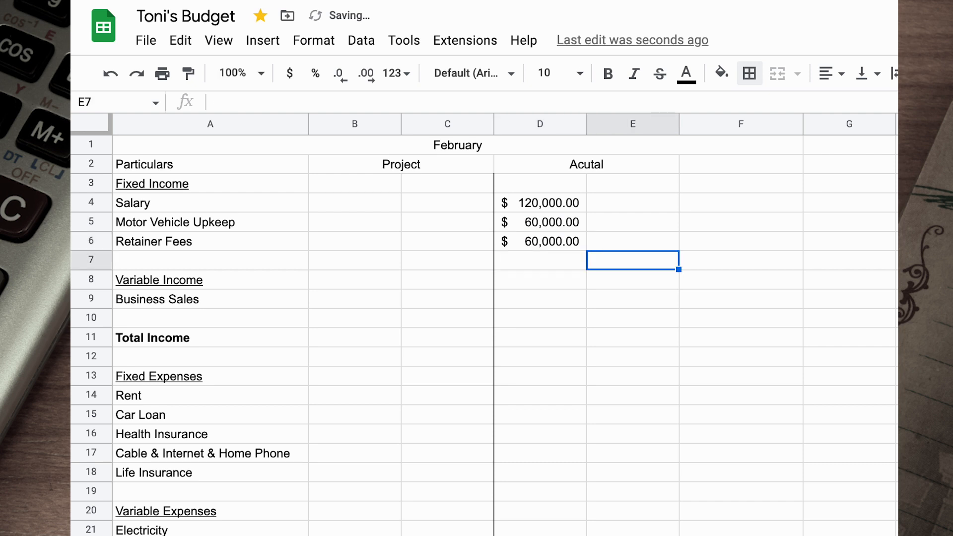
type("240000")
key("Return")
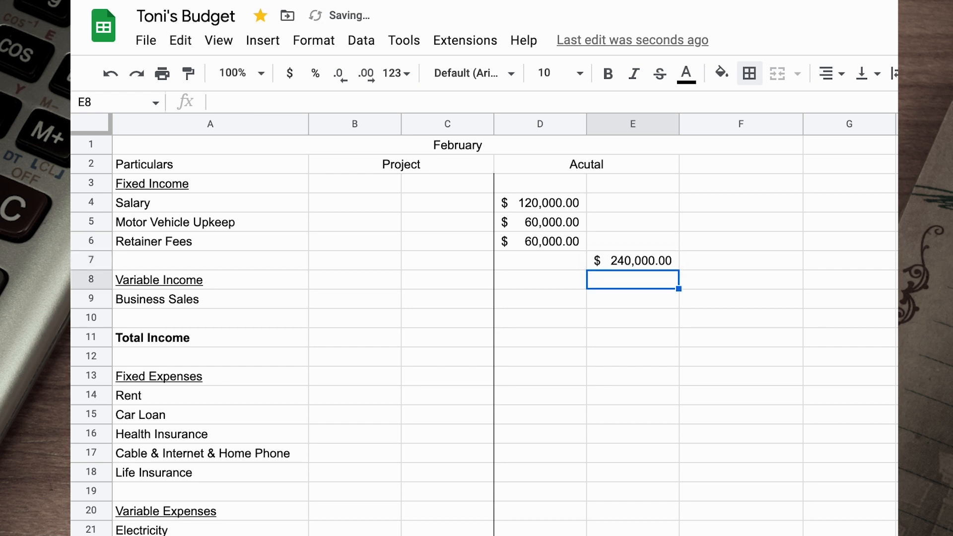
Step: Enter 30000 as the projected Business Sales amount in C9
left_click(420, 303)
type("30000")
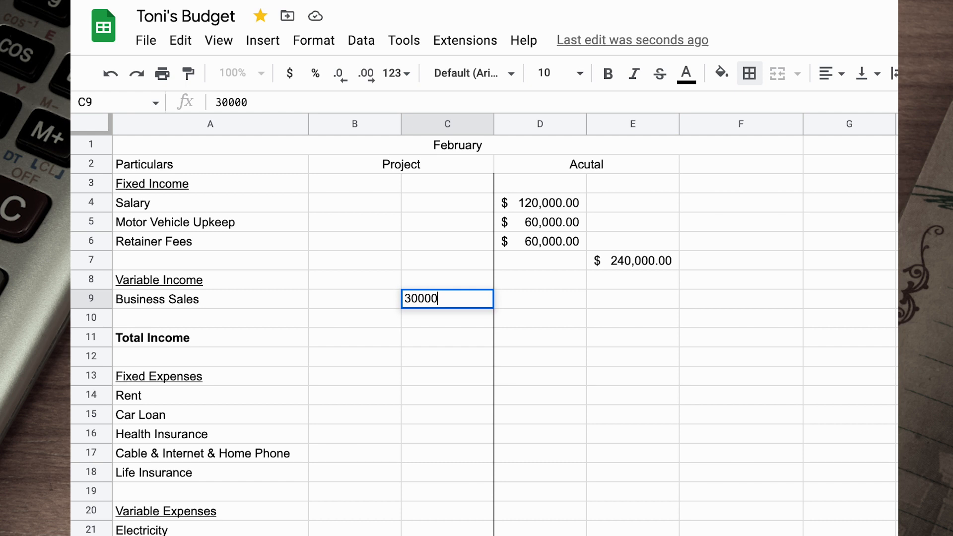
key("Return")
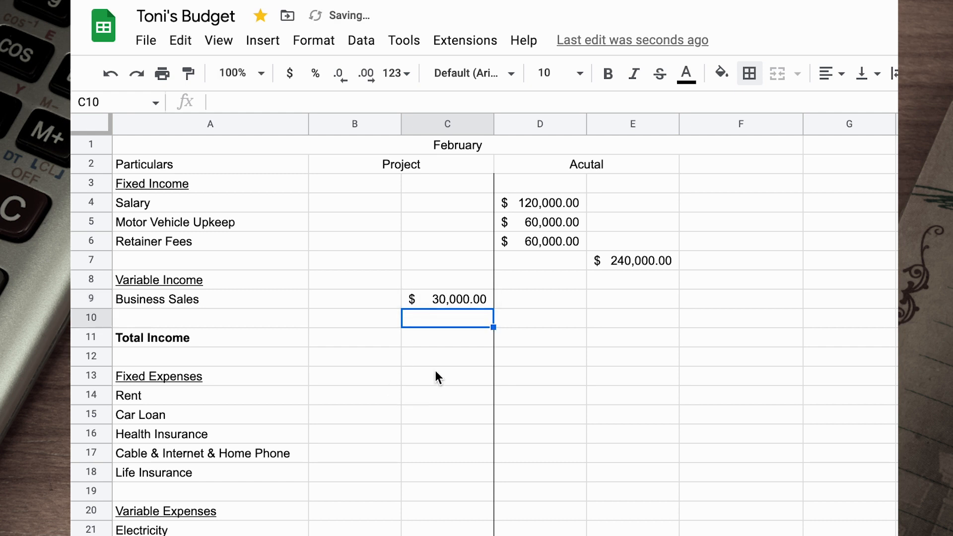
Step: Calculate the actual Total Income in E11 with the formula =sum(E7:E10)
left_click(625, 338)
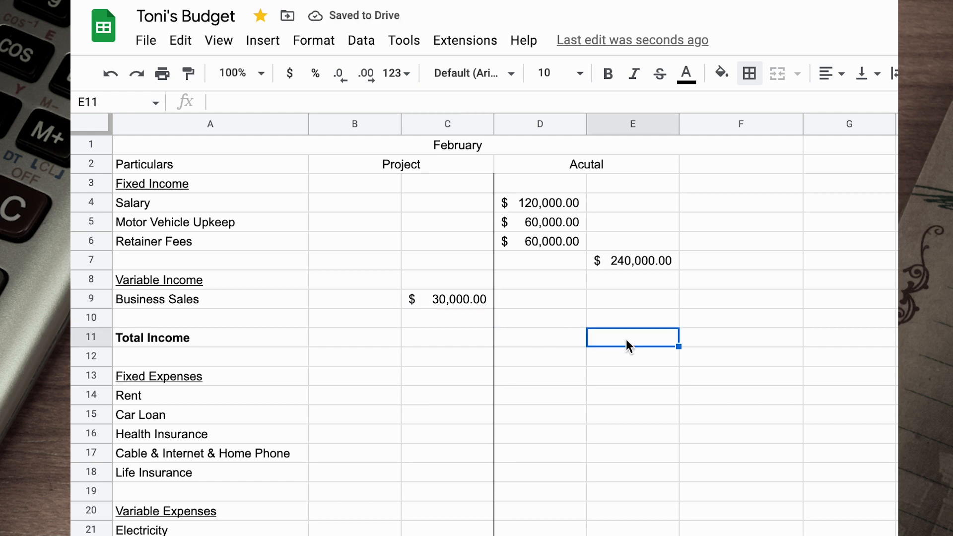
type("=su")
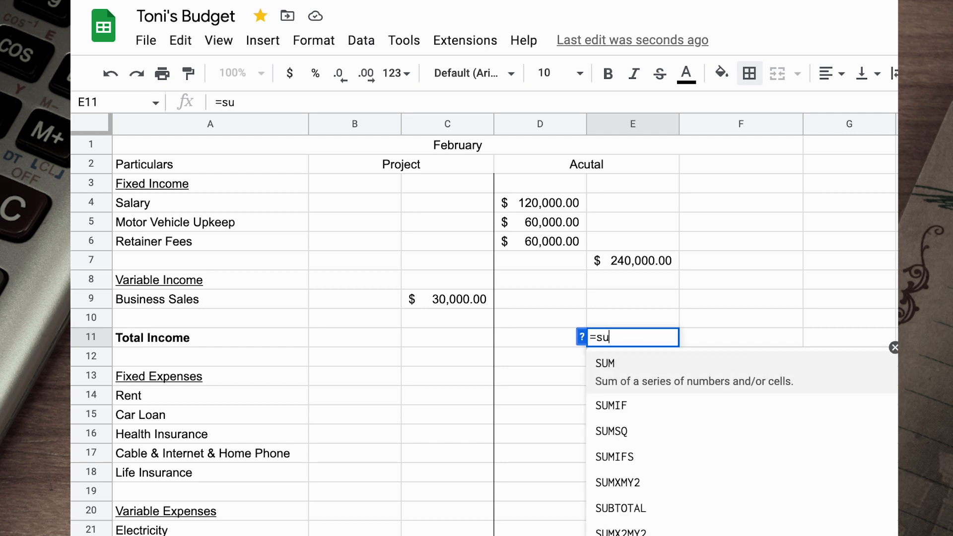
type("m(")
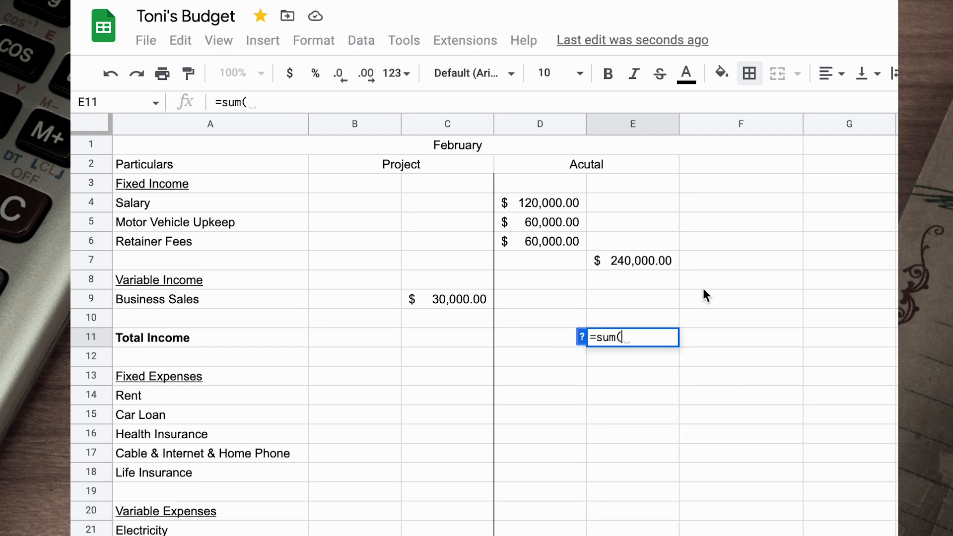
left_click_drag(623, 263, 624, 311)
type(")")
key("Return")
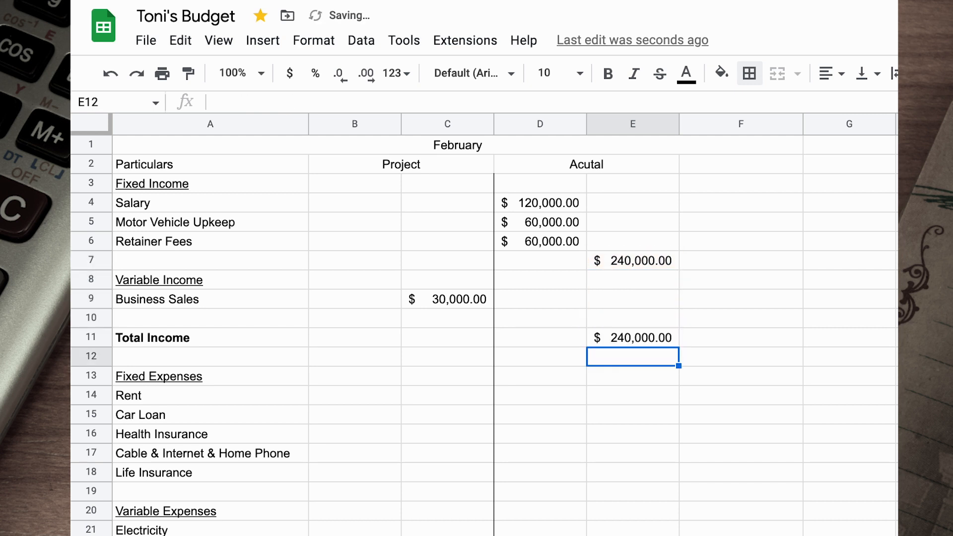
Step: Change the text color of the Total Income amount in E11 to dark green
left_click(638, 339)
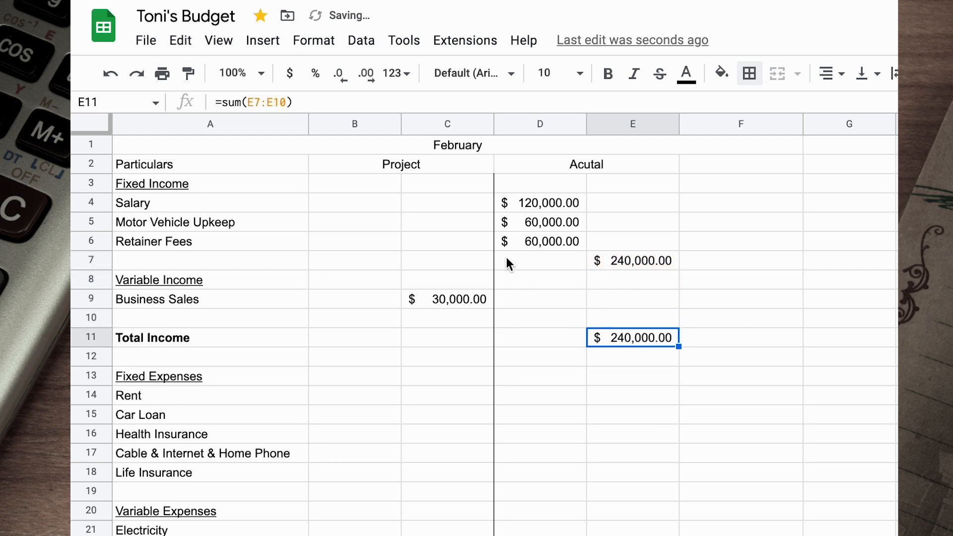
left_click(692, 90)
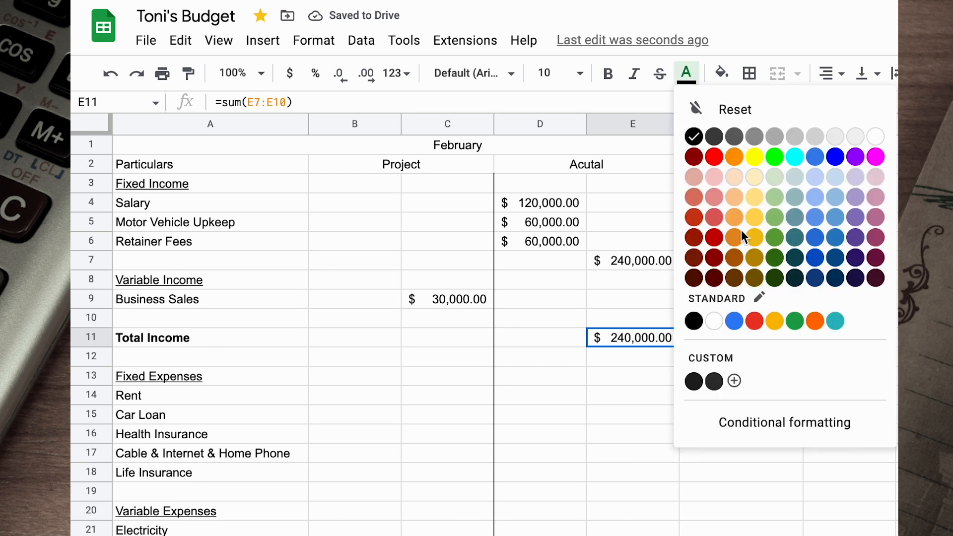
left_click(774, 263)
Step: Enter the actual fixed expense amounts 70000, 35000, 1500, 7500 and 10000 in D14:D18
left_click(442, 401)
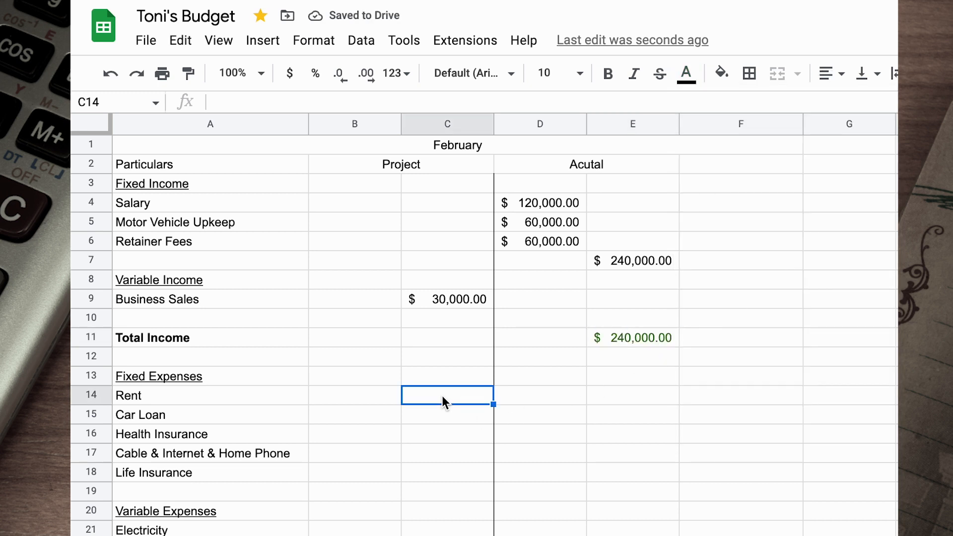
left_click(532, 398)
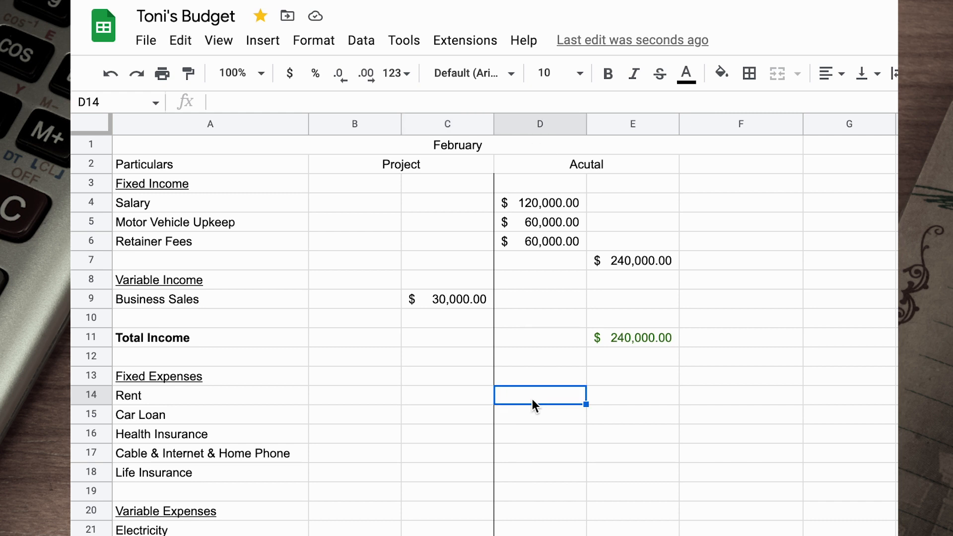
type("70000")
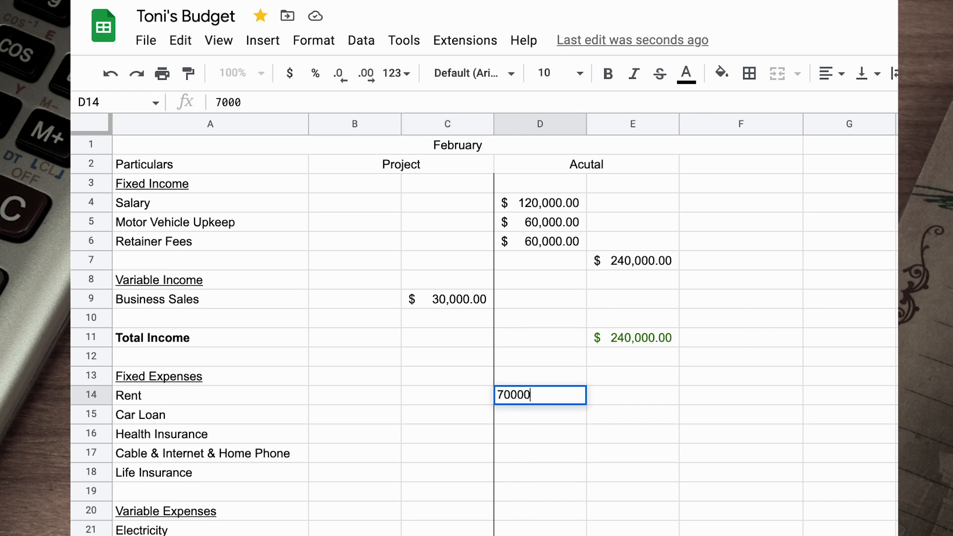
key("Return")
type("35000")
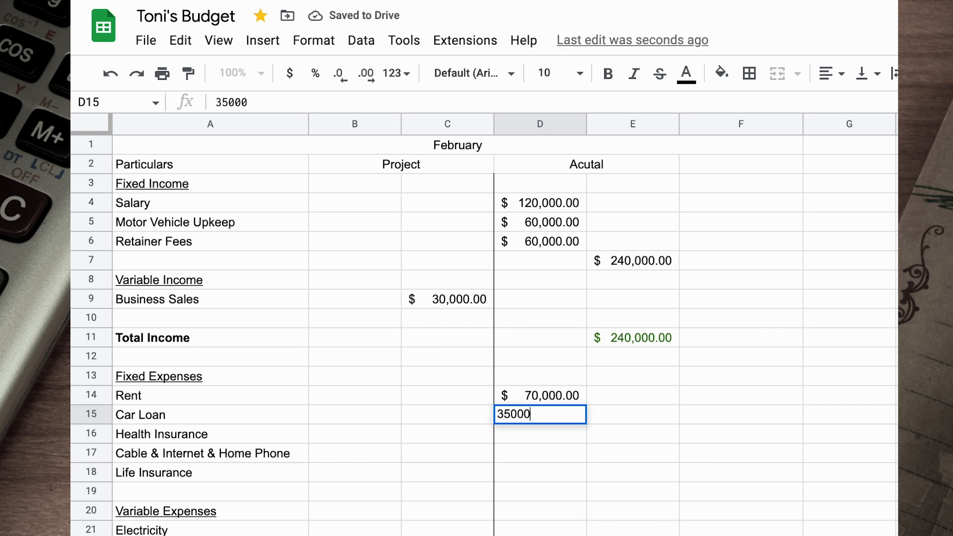
key("Return")
type("1500")
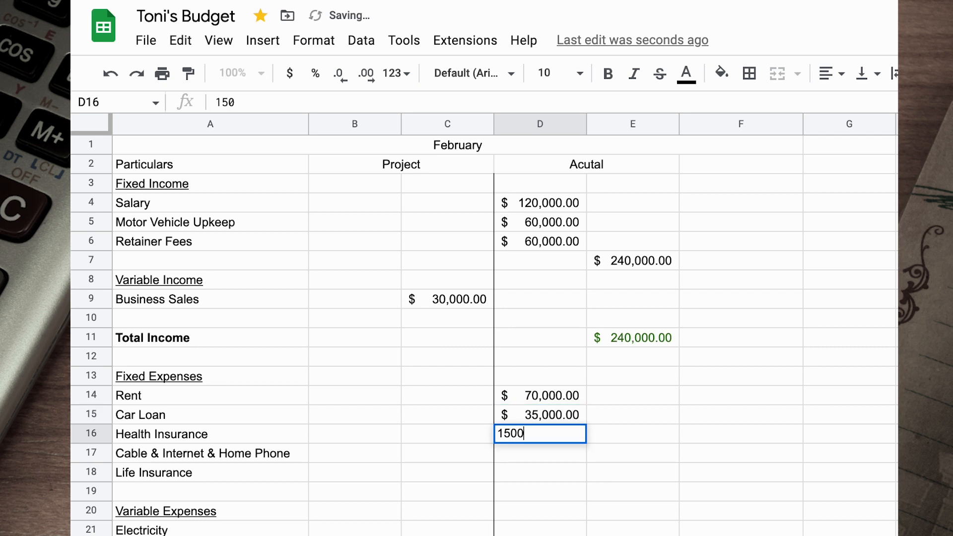
key("Return")
type("7500")
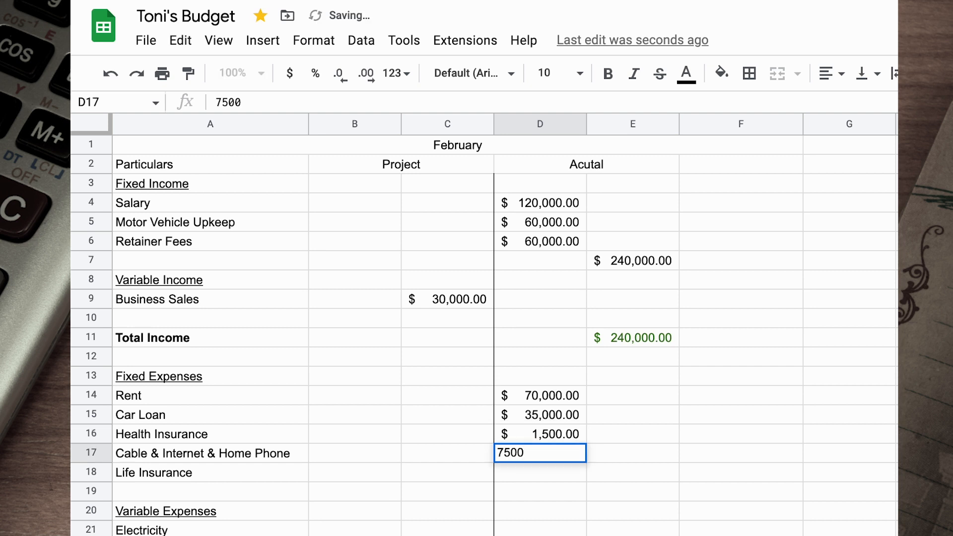
key("Return")
type("10000")
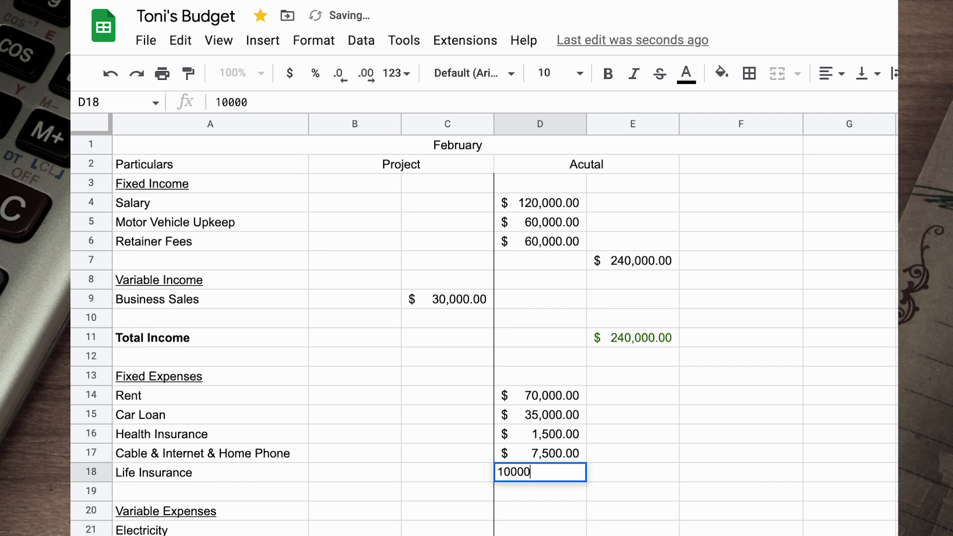
key("Return")
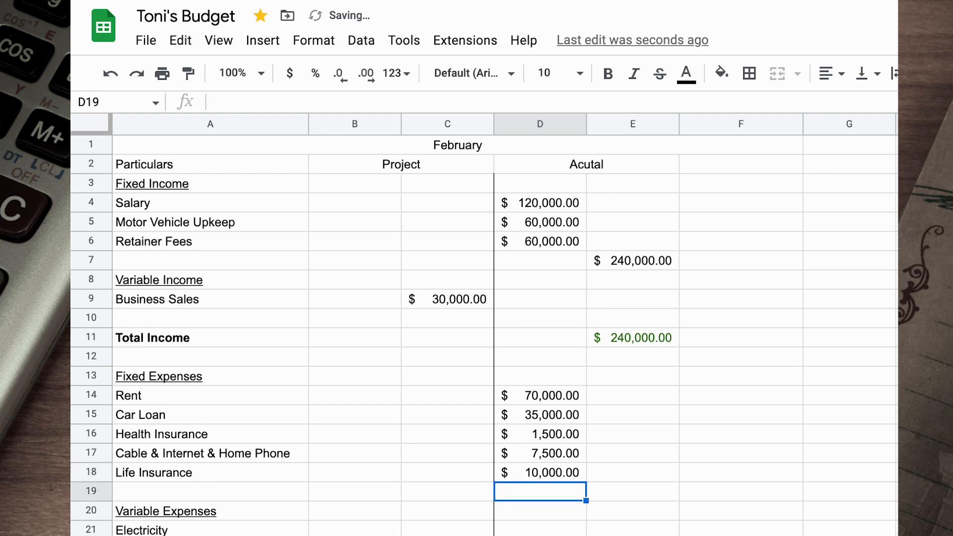
Step: Total the actual fixed expenses in E19 with the formula =sum(D14:D18)
left_click(642, 487)
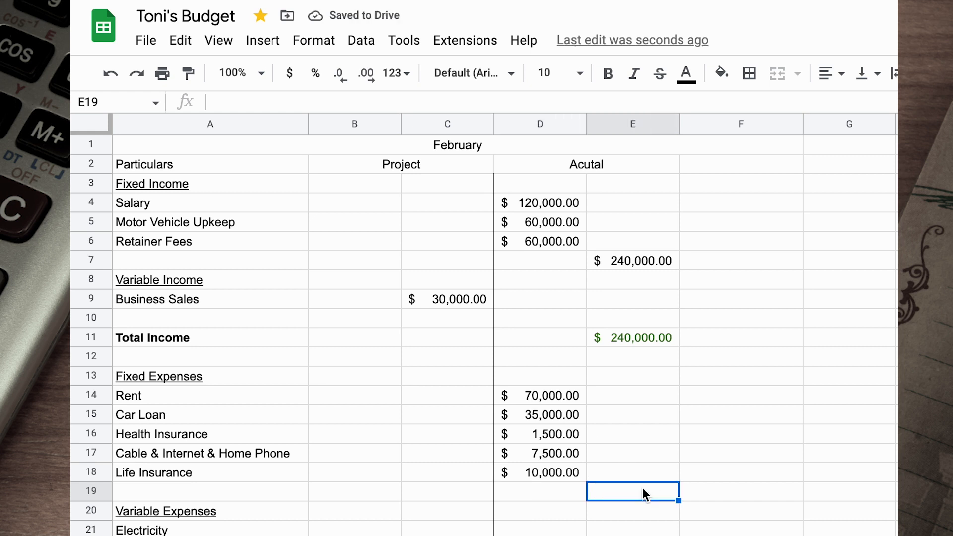
type("=sum(")
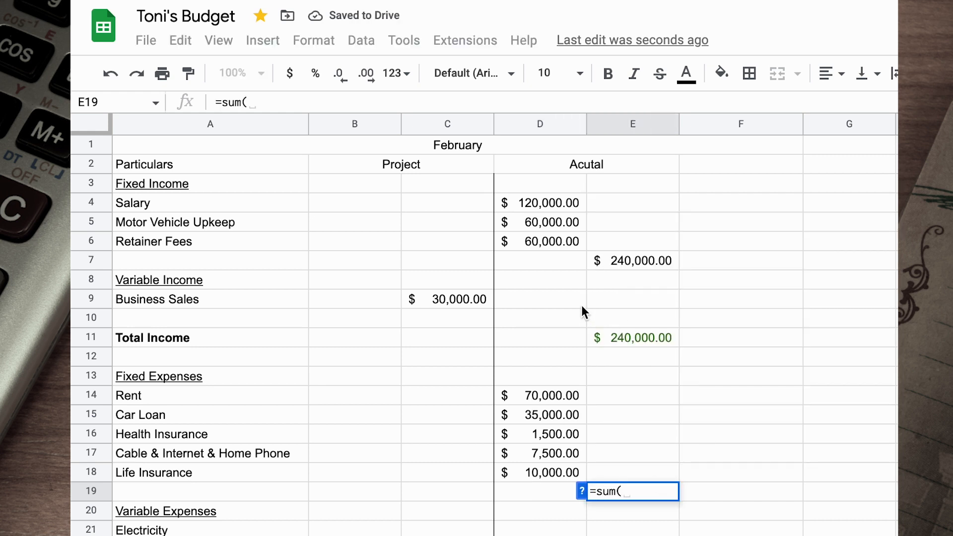
left_click_drag(563, 399, 565, 471)
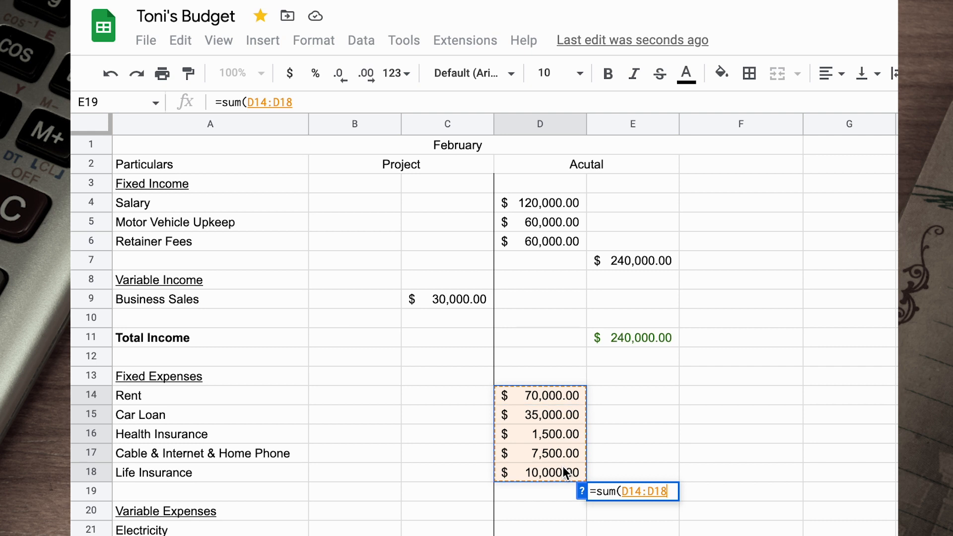
type(")")
key("Return")
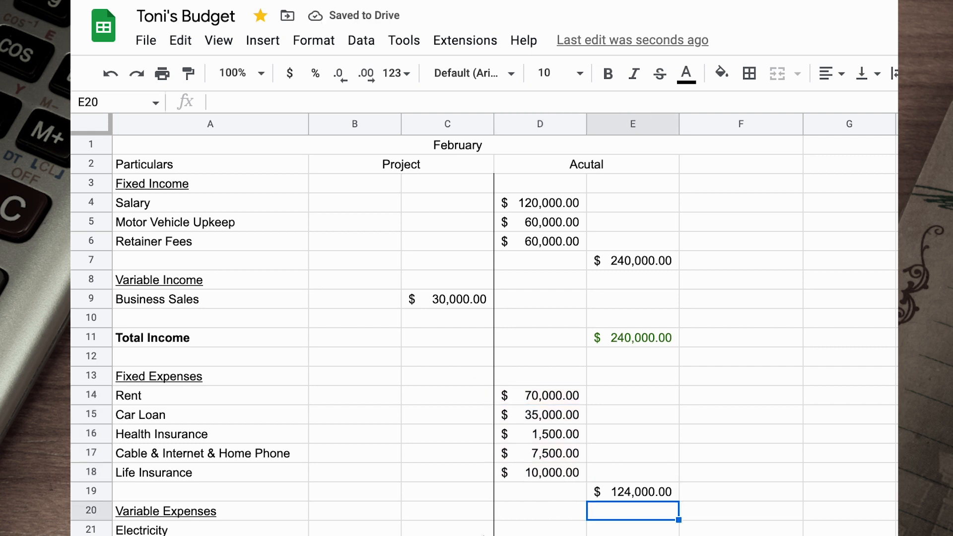
Step: Enter the projected variable expense amounts 5000, 3000, 50000, 20000, 20000, 12000 and 3000 in B21:B27
left_click(447, 535)
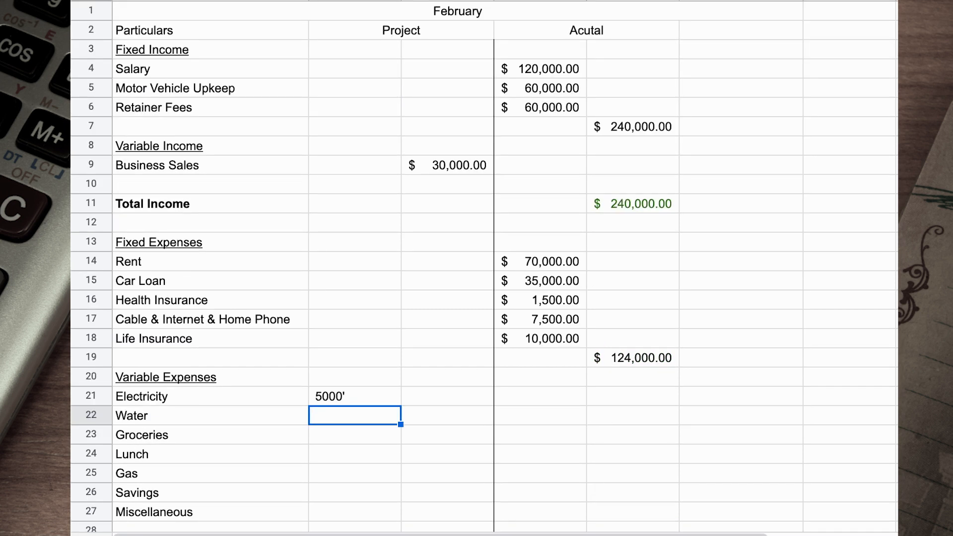
double_click(355, 396)
key("BackSpace")
key("Return")
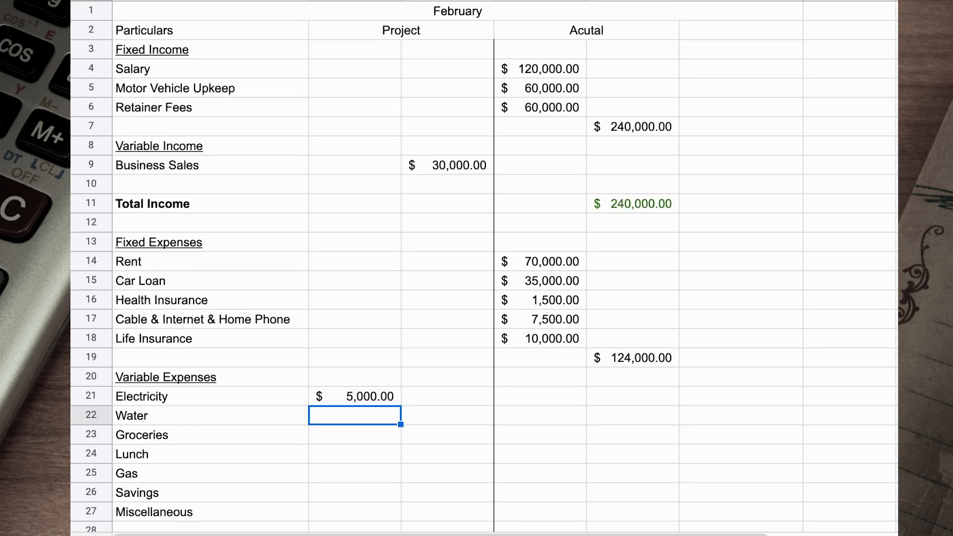
type("3000")
key("Return")
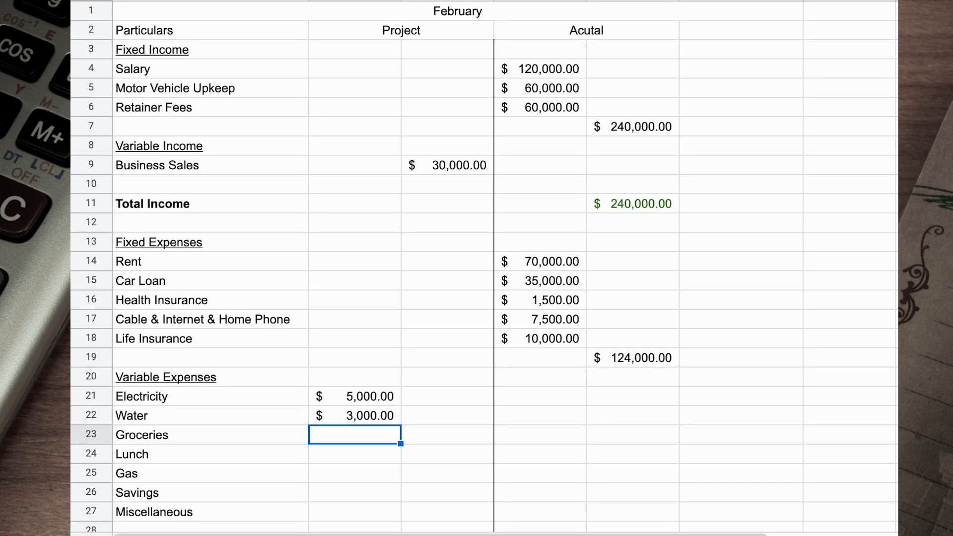
type("50000")
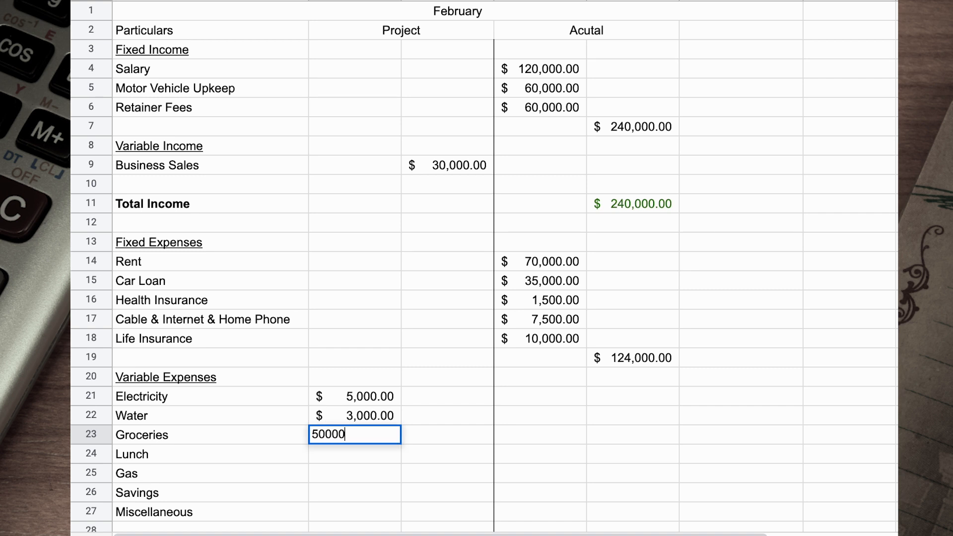
key("Return")
type("20000")
key("Return")
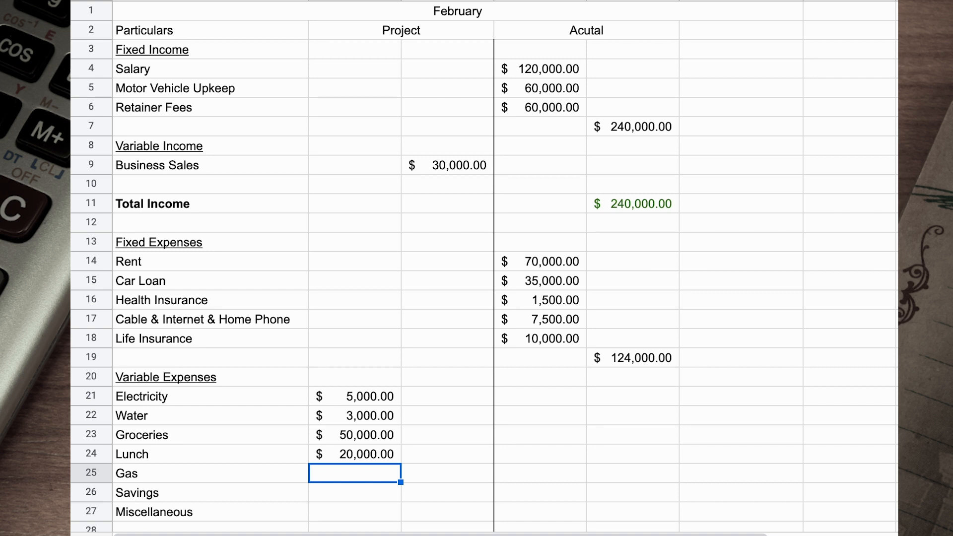
type("20000")
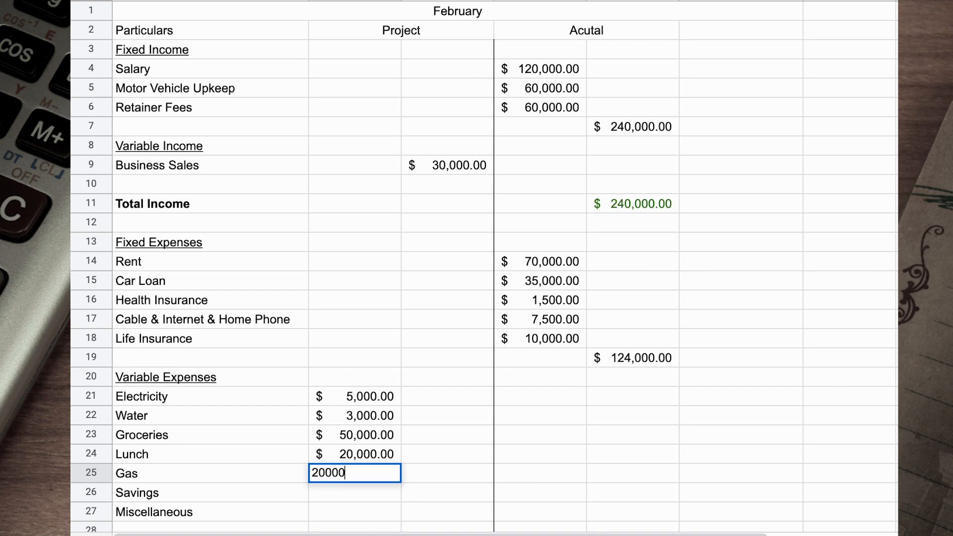
key("Return")
type("12000")
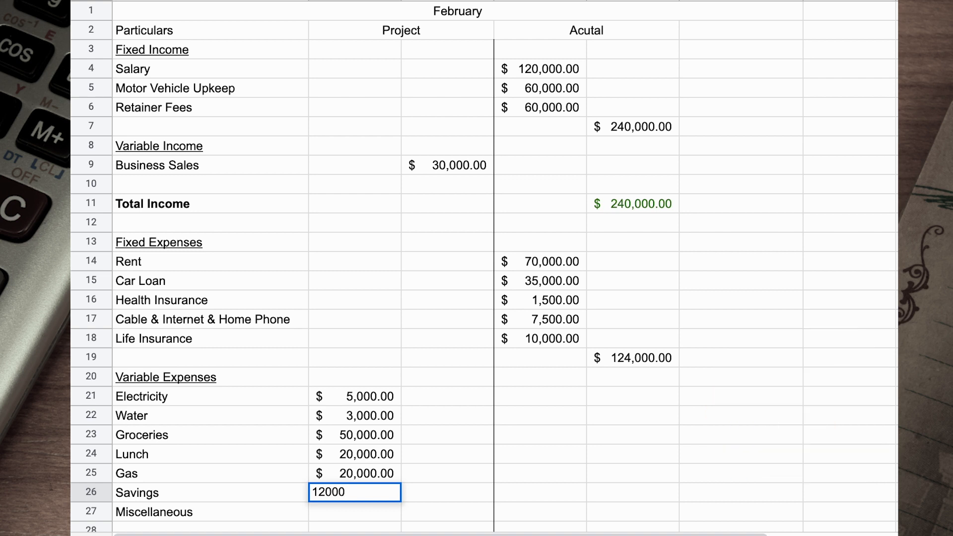
key("Return")
type("000")
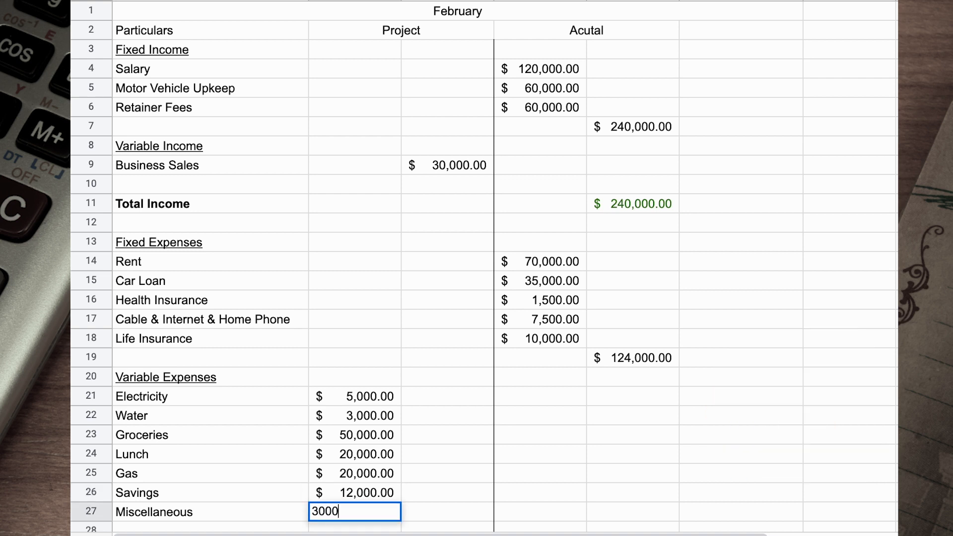
key("Return")
Step: Total the projected variable expenses in C28 with the formula =sum(B21:B27)
key("Right")
type("=sum(")
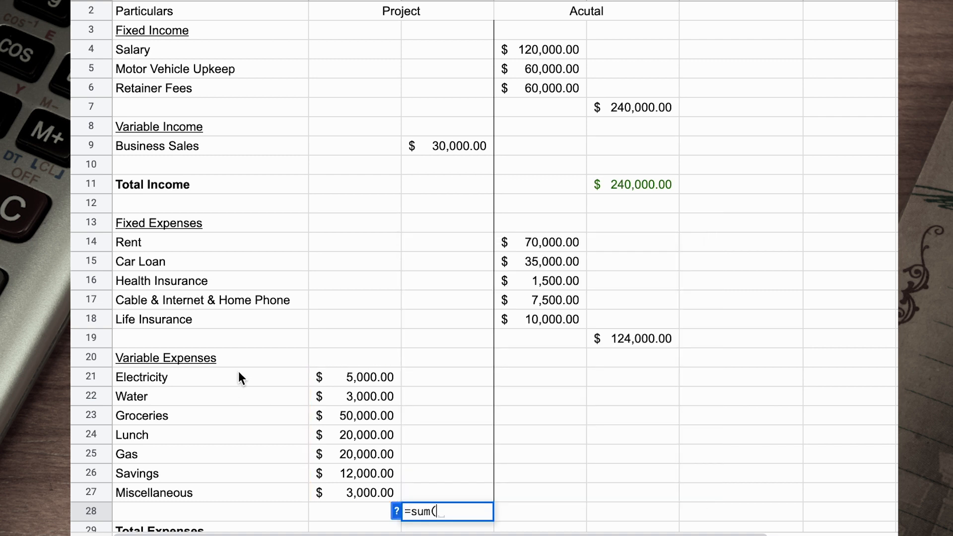
left_click_drag(337, 377, 354, 494)
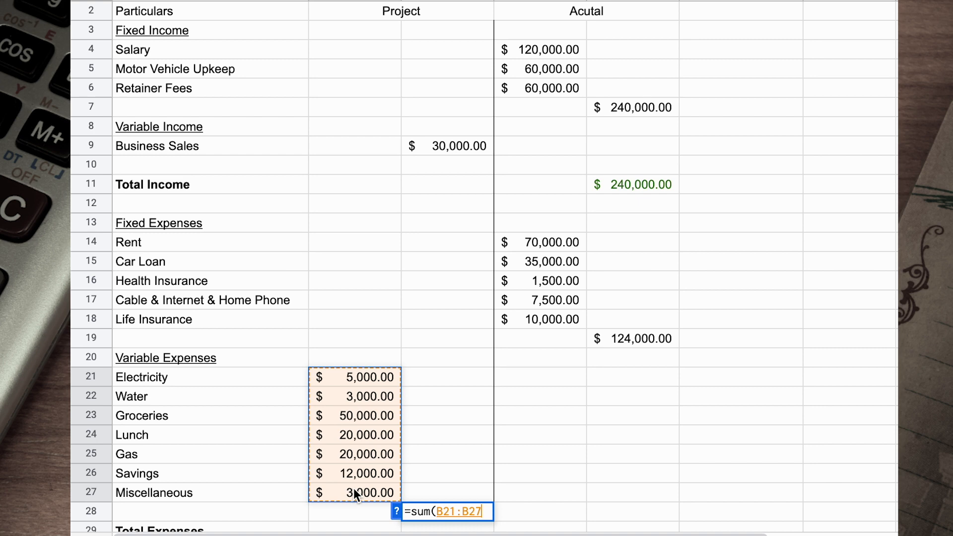
key("Return")
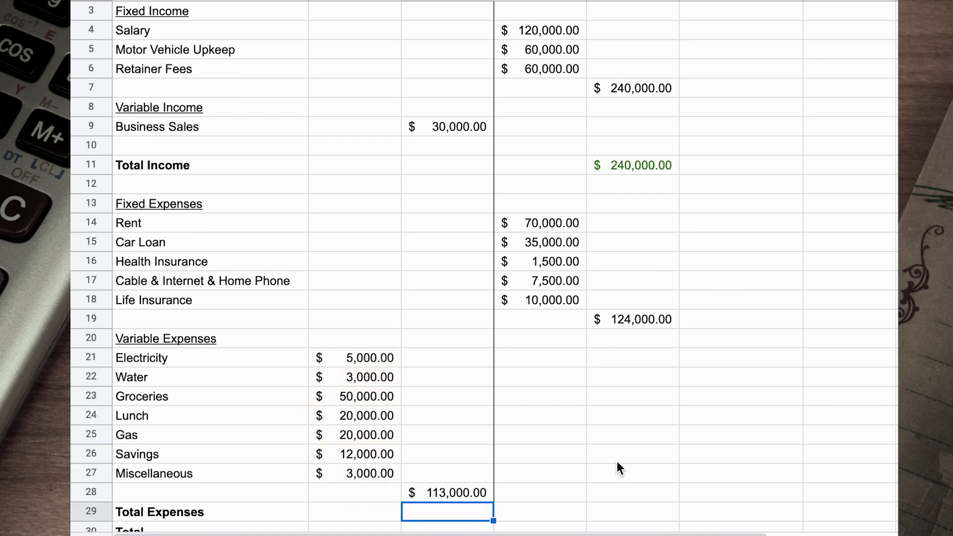
Step: Calculate the actual Total Expenses in E29 with the formula =sum(E19:E28)
scroll(617, 463, "down", 2)
left_click(633, 440)
type("=sum(")
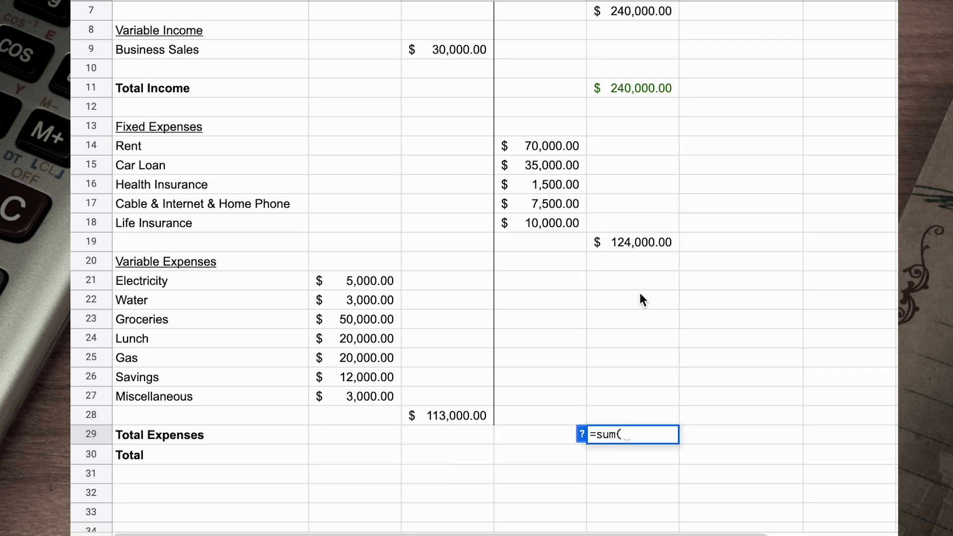
left_click_drag(633, 240, 639, 409)
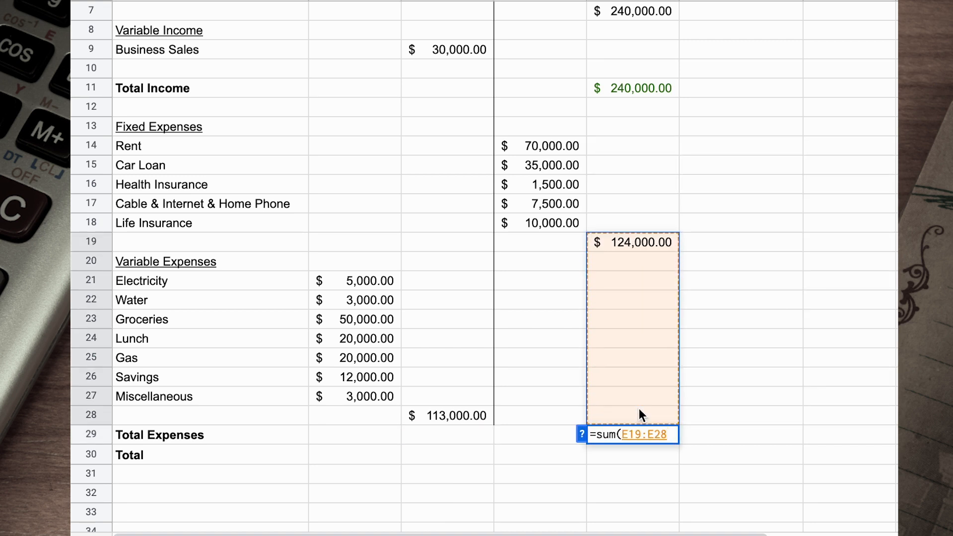
key("Return")
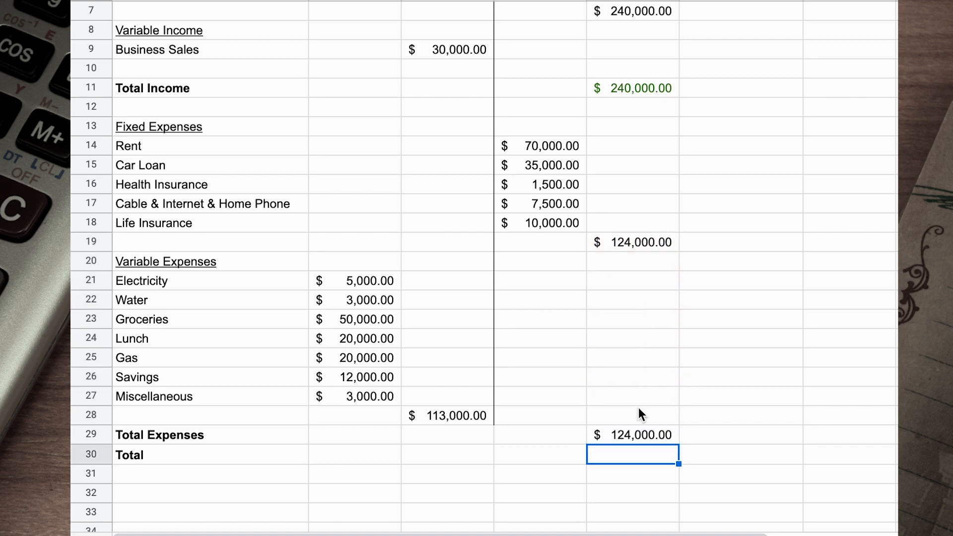
Step: Subtract the total expenses from the total income in E30 with the formula =sum(E11-E29)
type("=sum(")
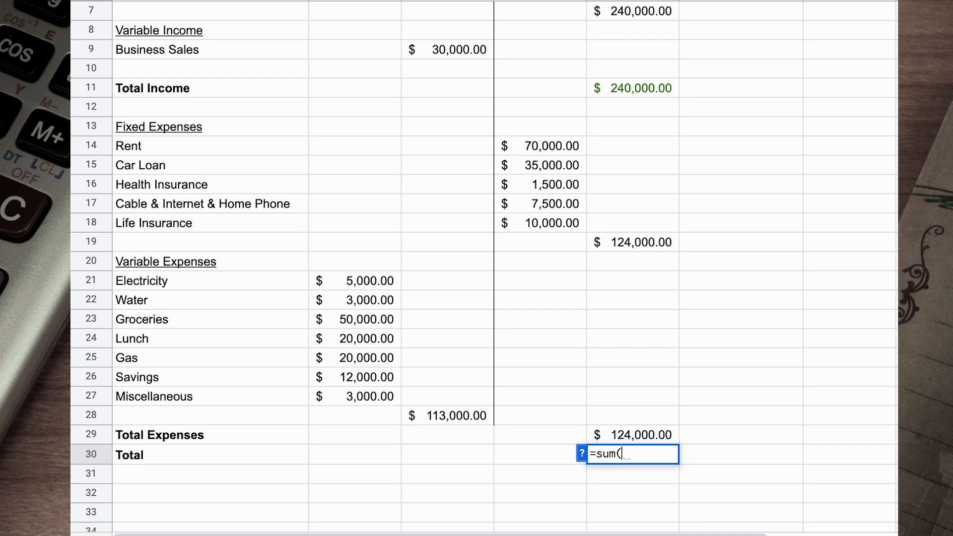
left_click(617, 85)
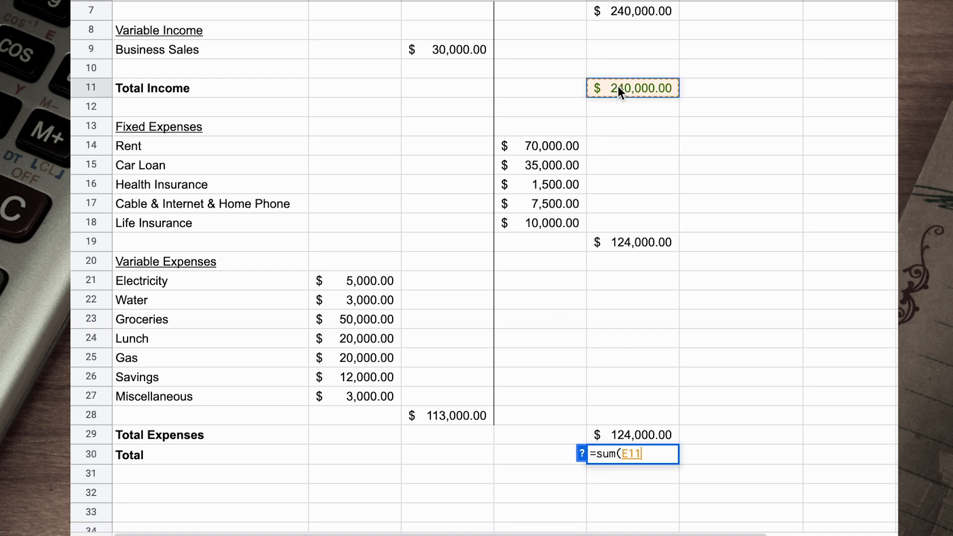
type("-")
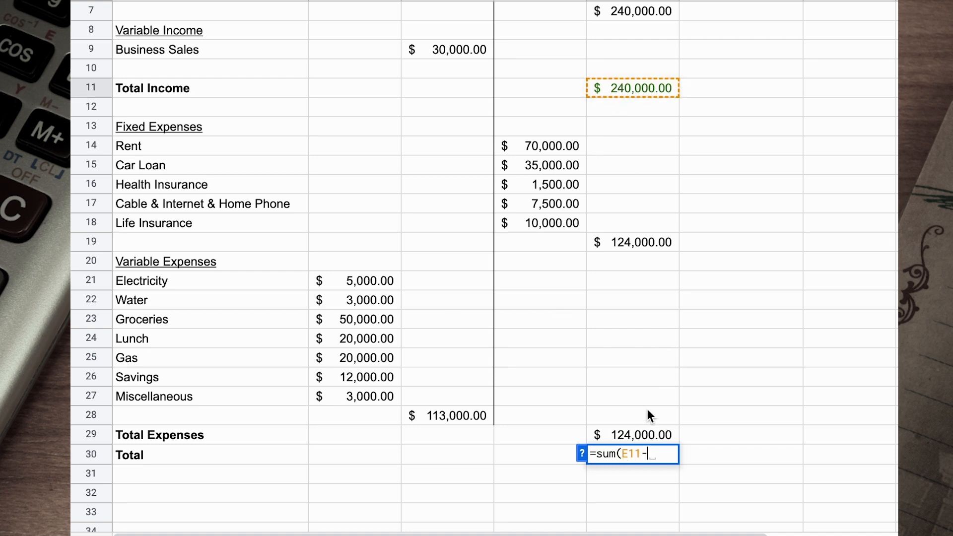
left_click(634, 431)
type(")")
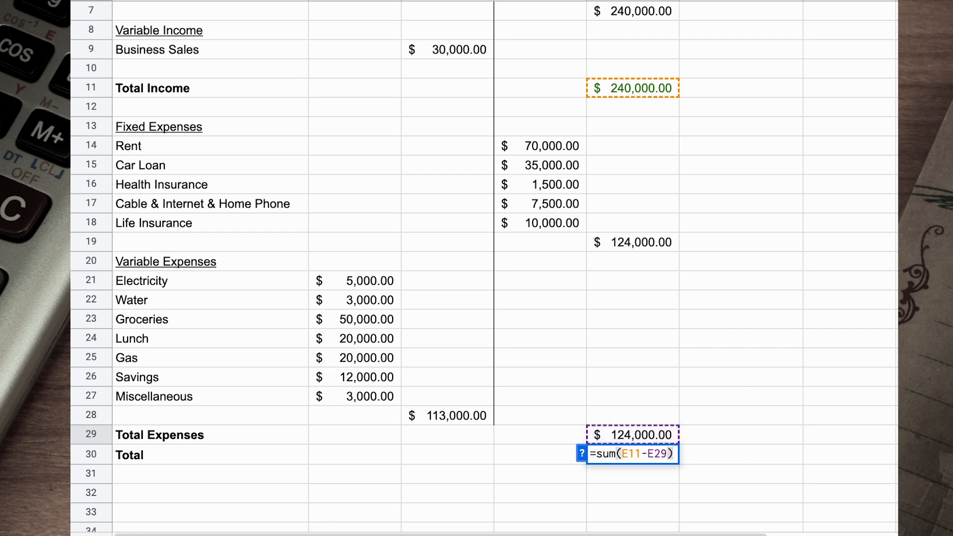
key("Return")
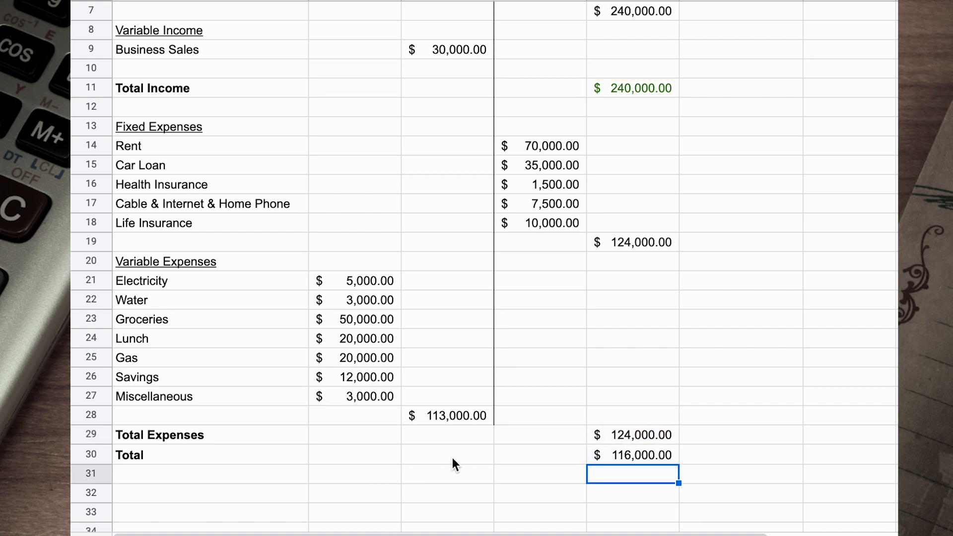
Step: Give the Total amount in E30 a double bottom border and a thin single top border
left_click(605, 455)
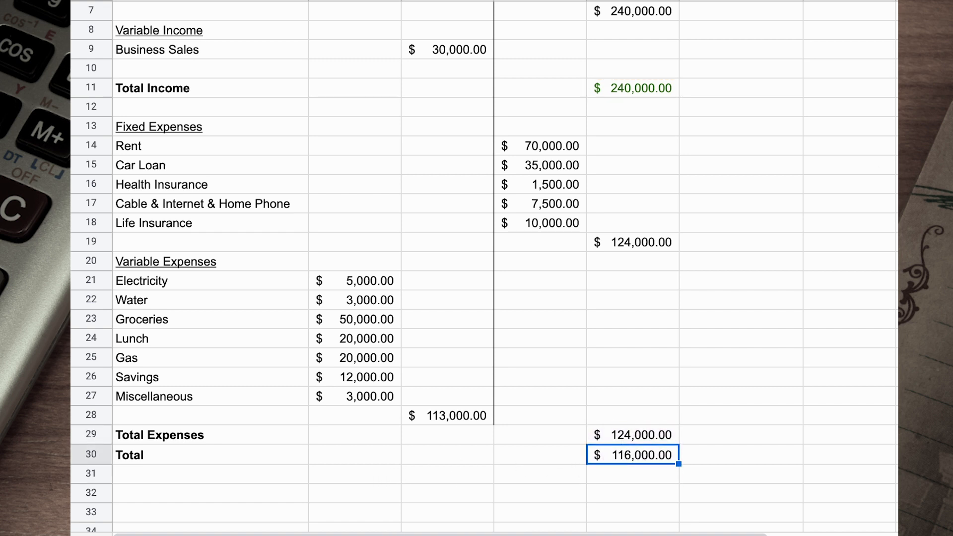
left_click(747, 1)
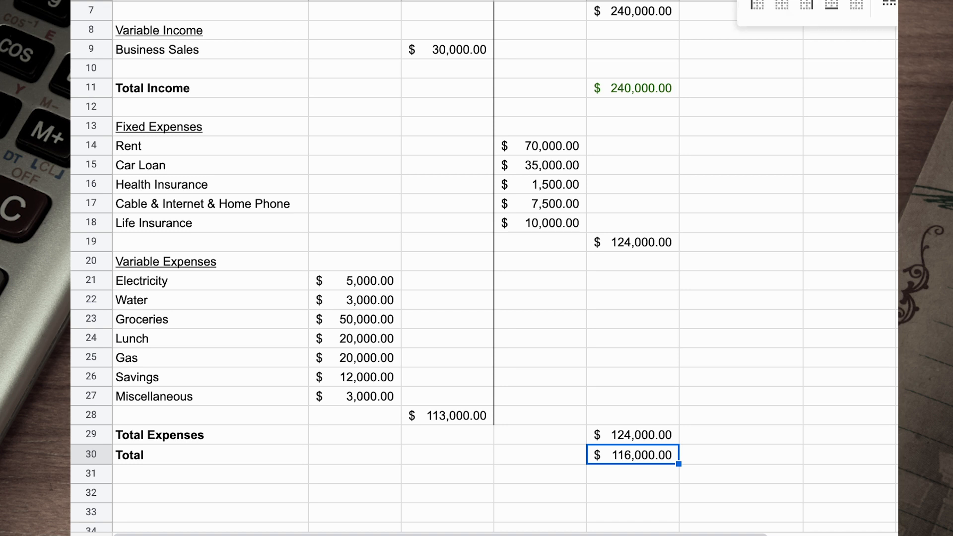
left_click(831, 6)
left_click(889, 4)
left_click(889, 140)
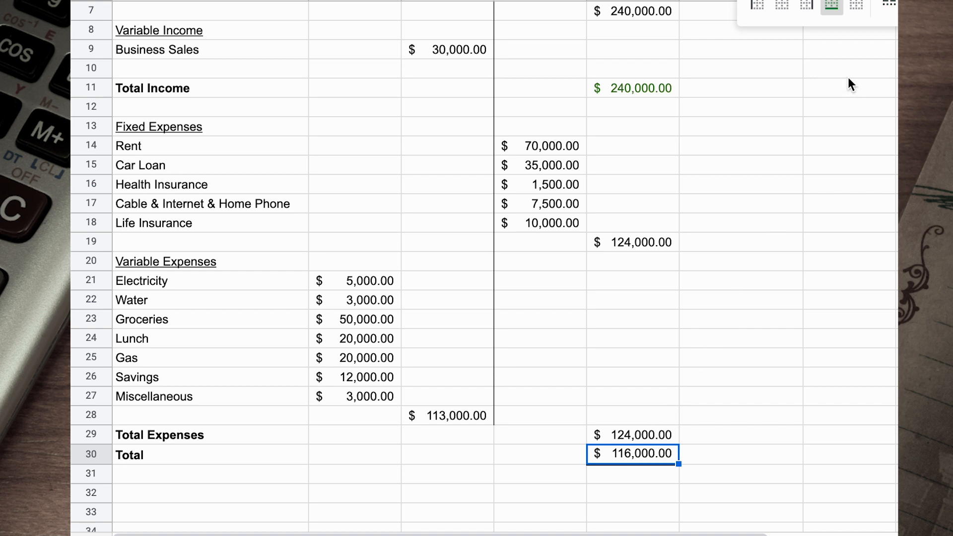
left_click(783, 6)
left_click(886, 5)
left_click(888, 30)
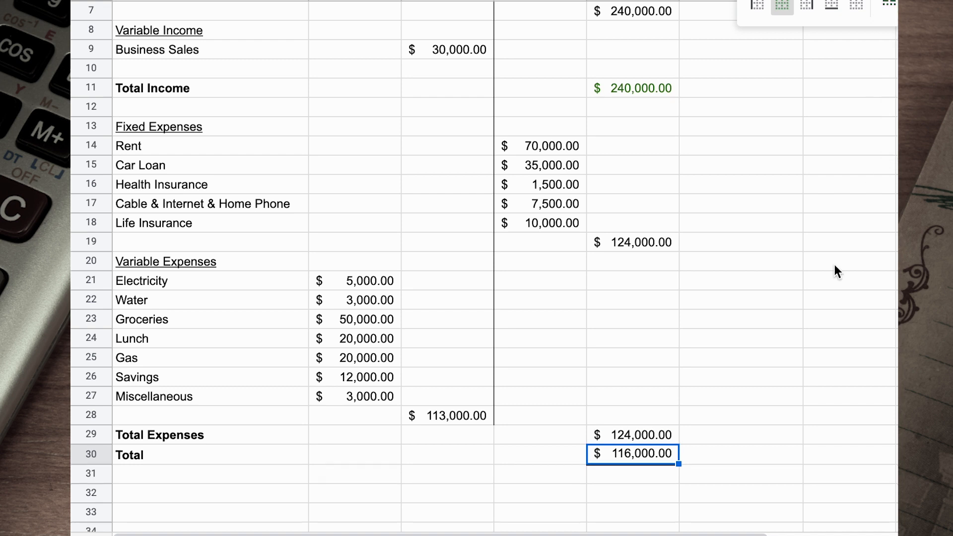
left_click(744, 414)
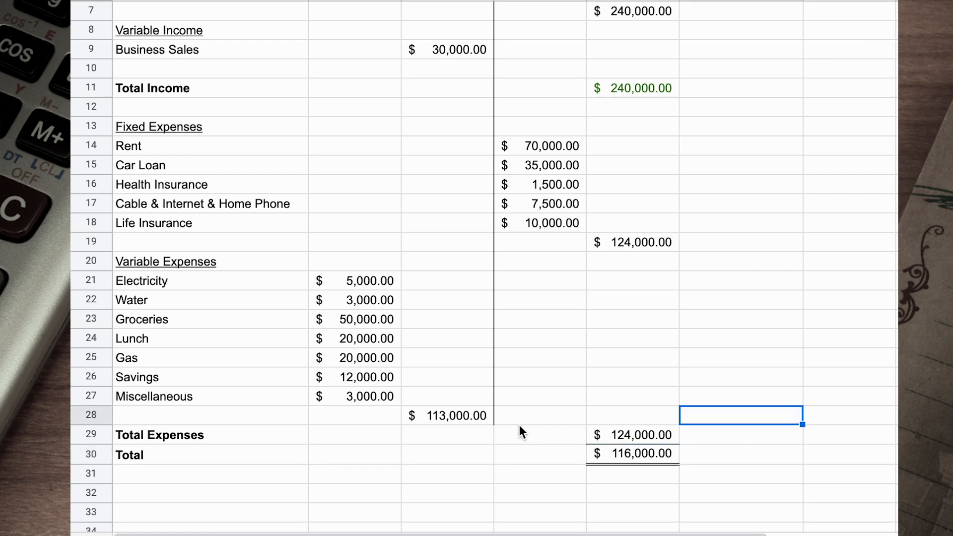
Step: Make the Total amount in E30 bold
left_click(620, 454)
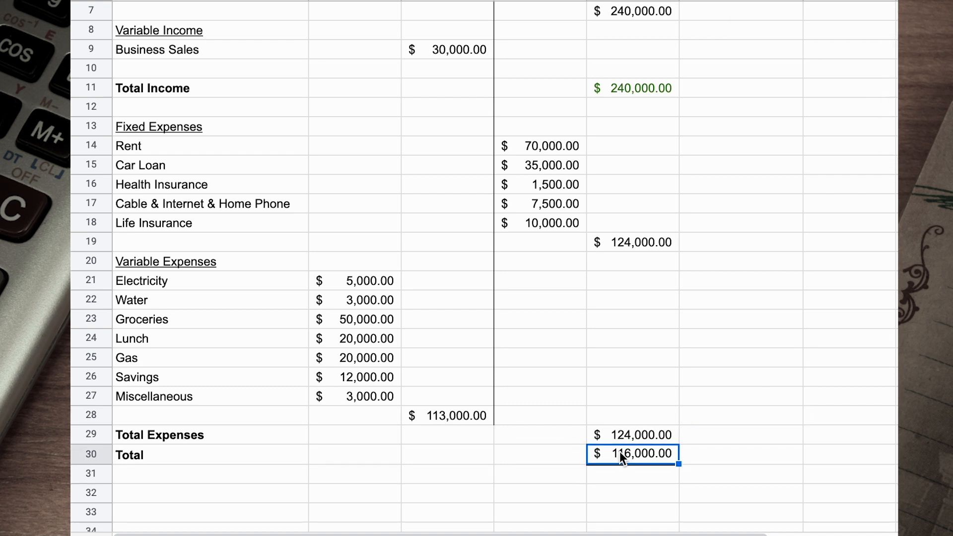
key("ctrl+b")
left_click(475, 446)
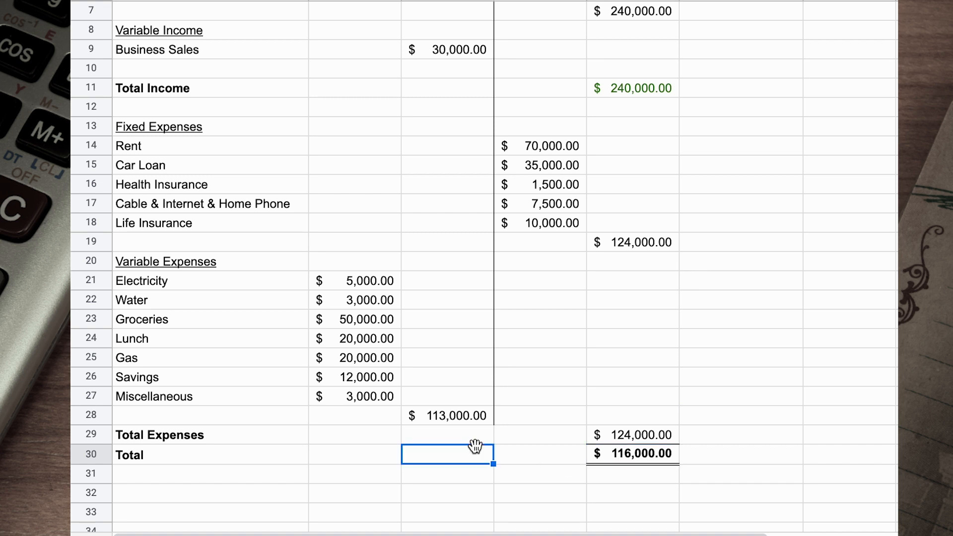
Step: Add a Credit Card Limit row below the totals, with the label in A32 and 300000 in B32
scroll(475, 445, "down", 2)
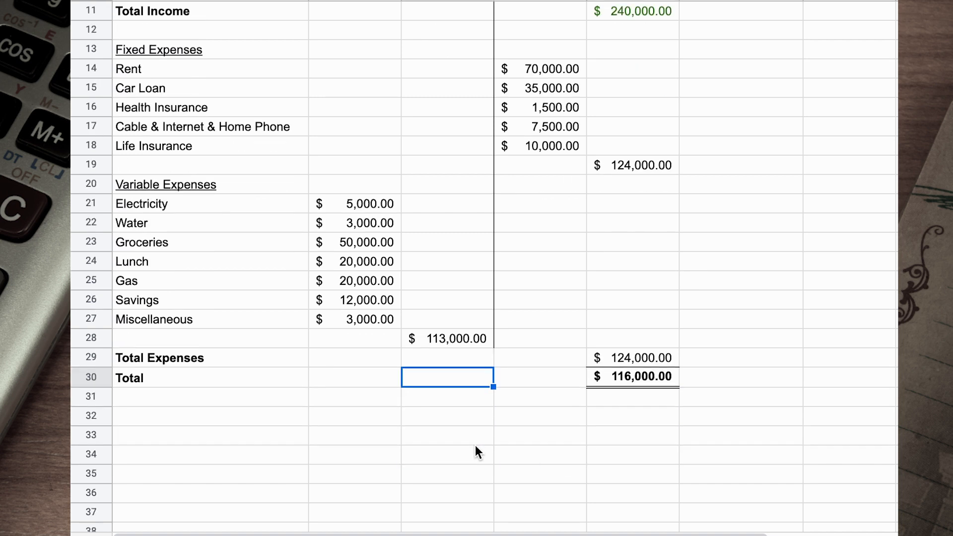
left_click_drag(232, 366, 246, 400)
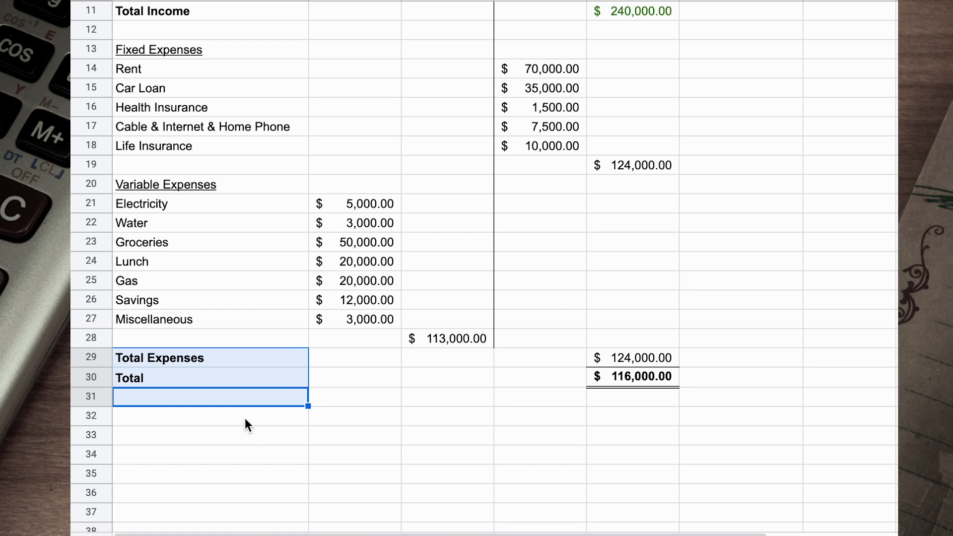
left_click(245, 419)
type("Credit Card Limit")
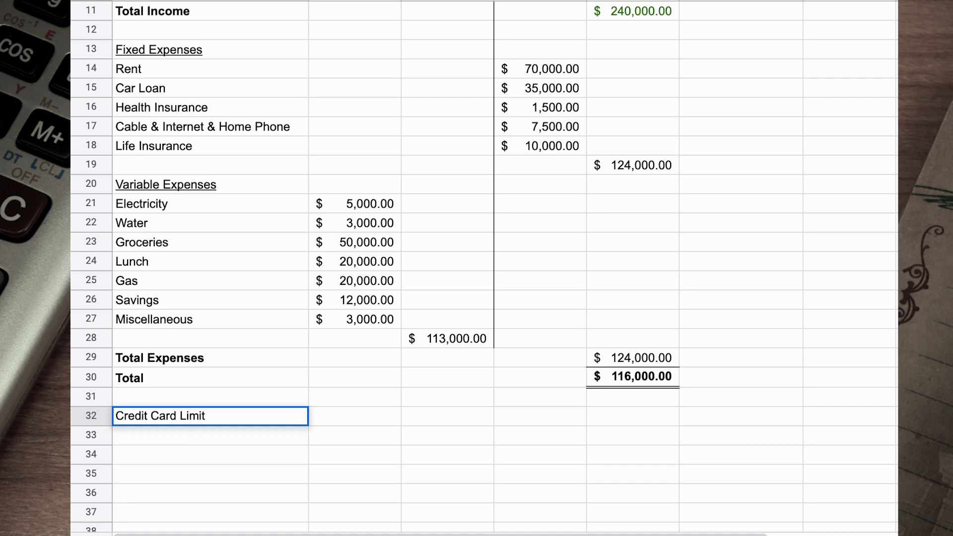
key("Tab")
type("300000")
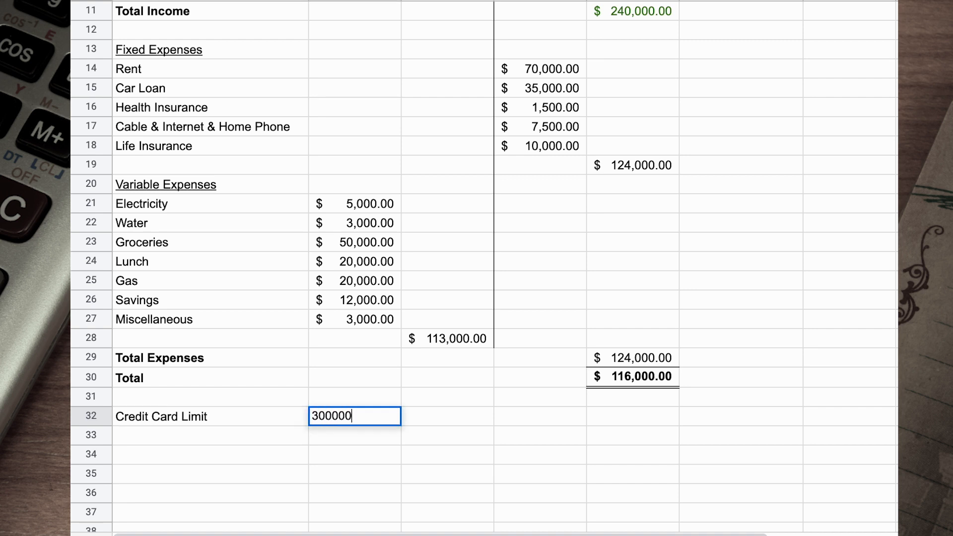
key("Return")
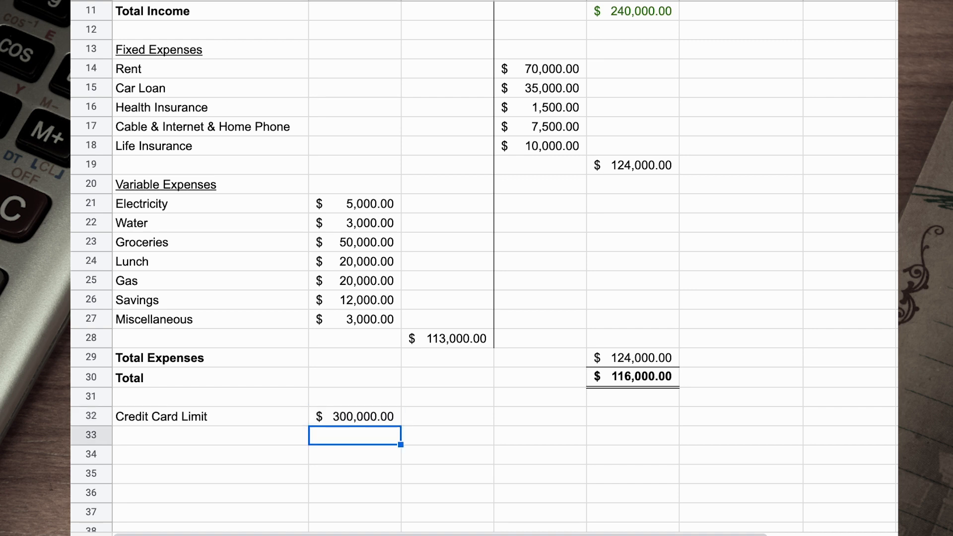
Step: Add the row labels Monthly Credit Card Payment in A33 and Status in A34
key("Left")
type("Mon")
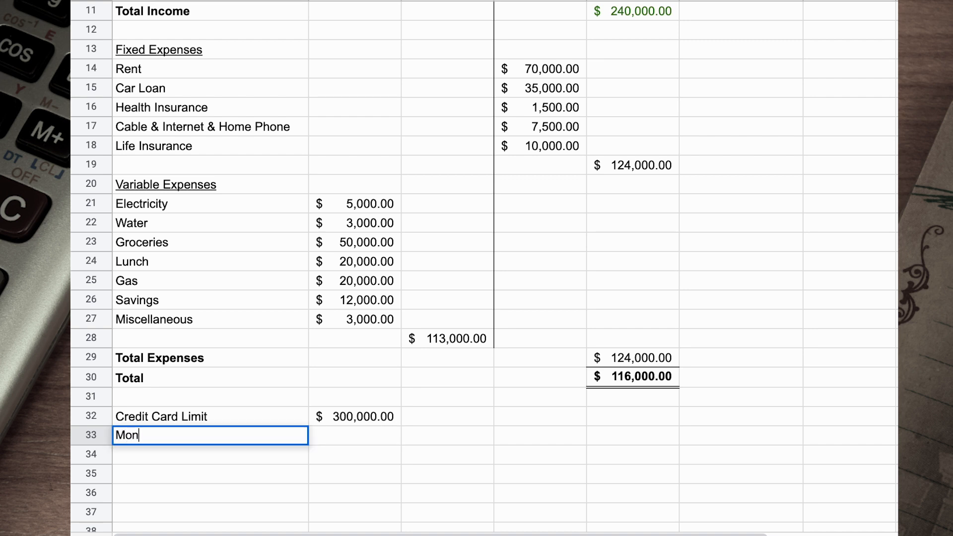
type("thly Cred")
type(" C")
key("BackSpace")
key("BackSpace")
type("it Card Payment")
key("Return")
type("St")
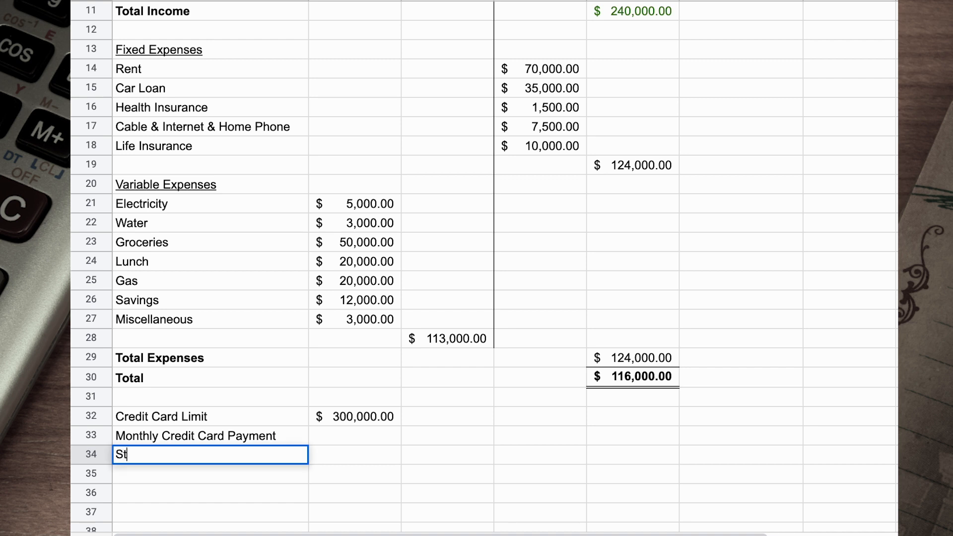
type("atus")
Step: Enter the Status formula =IF(B33<=B32,"ON TARGET",IF(B33>B32, "OVER BUDGET")) in B34
left_click(382, 455)
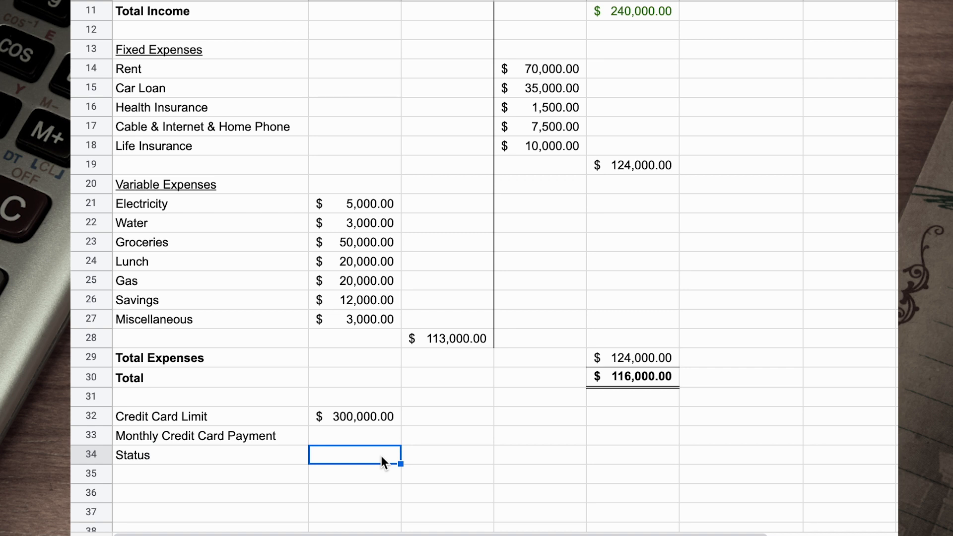
type("=")
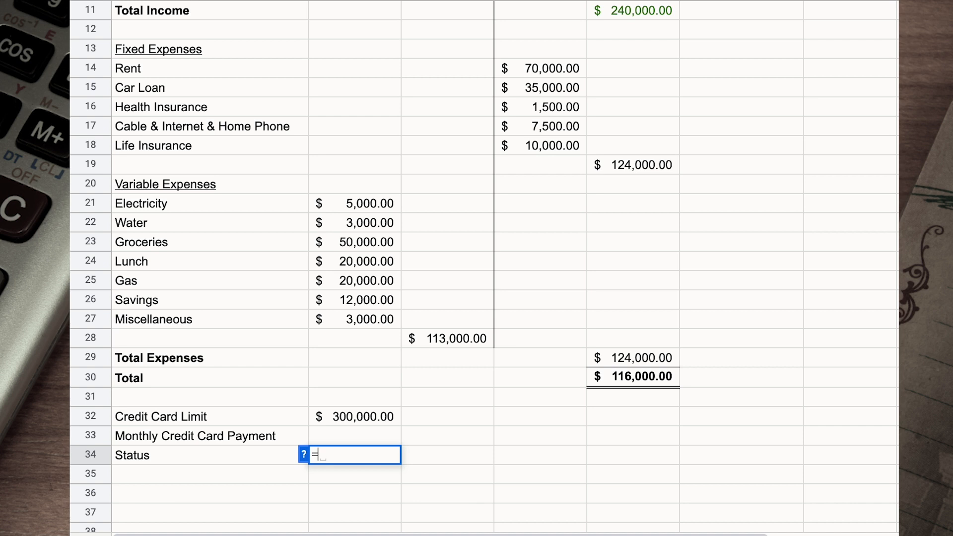
type("IF(")
left_click(369, 436)
type("<=")
left_click(383, 415)
type(",")
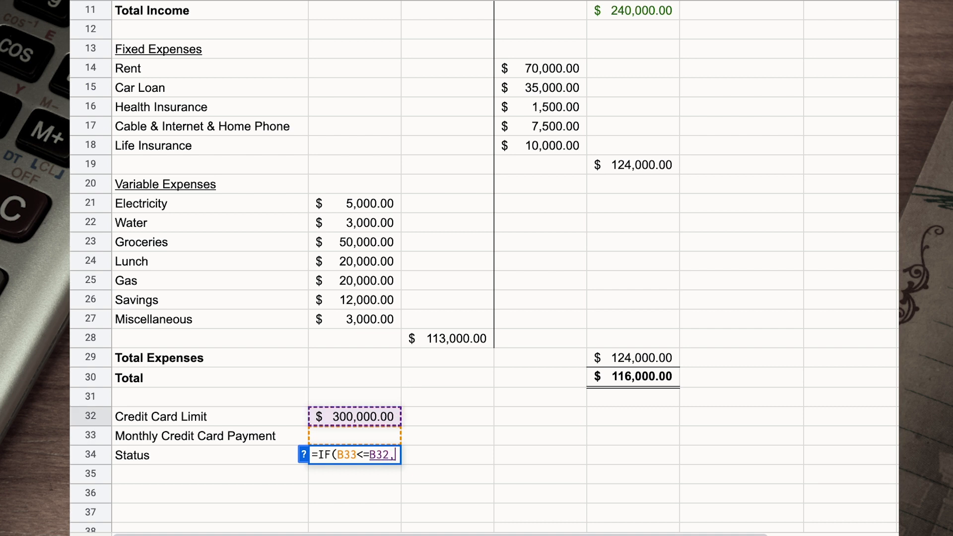
type("\"oN TARGET\"")
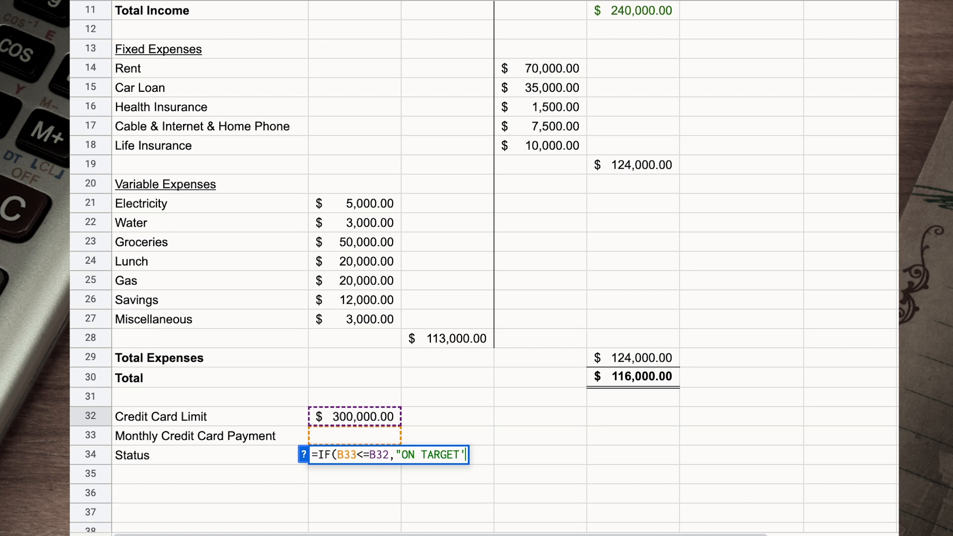
key("BackSpace")
type("\",IF")
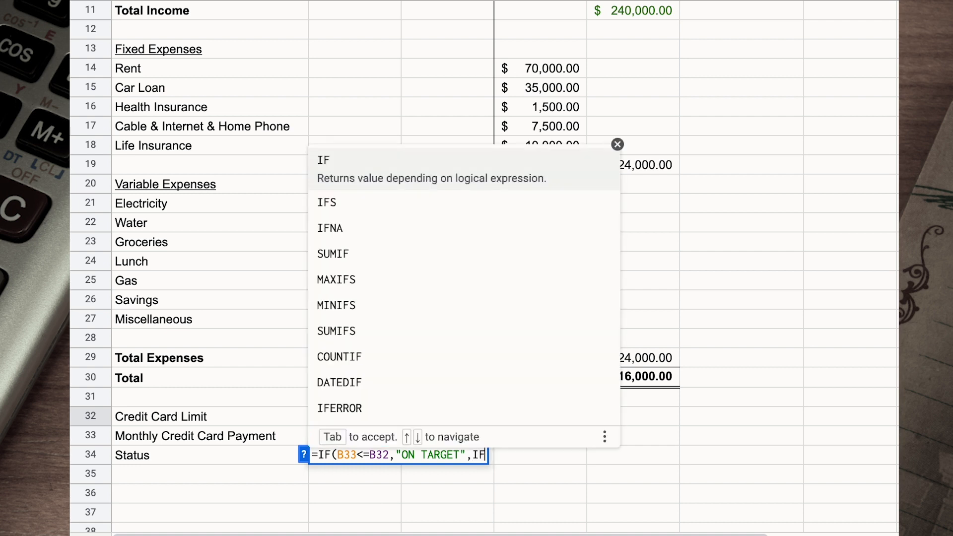
type("(")
left_click(337, 435)
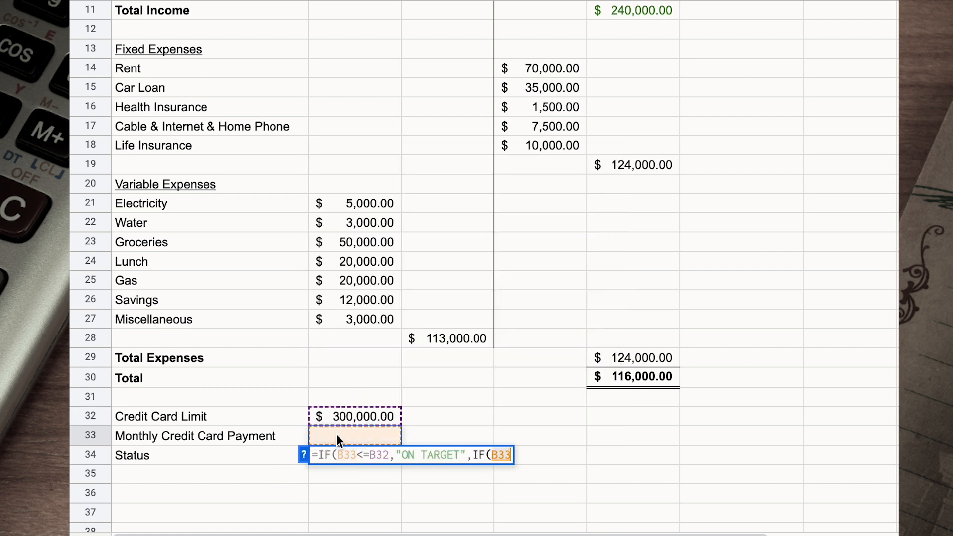
type(">")
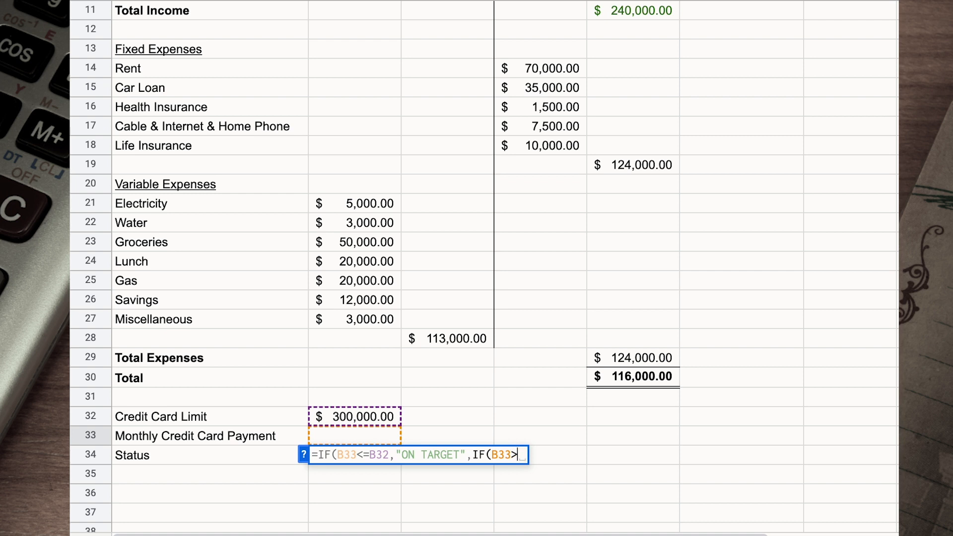
left_click(357, 416)
type(", \"")
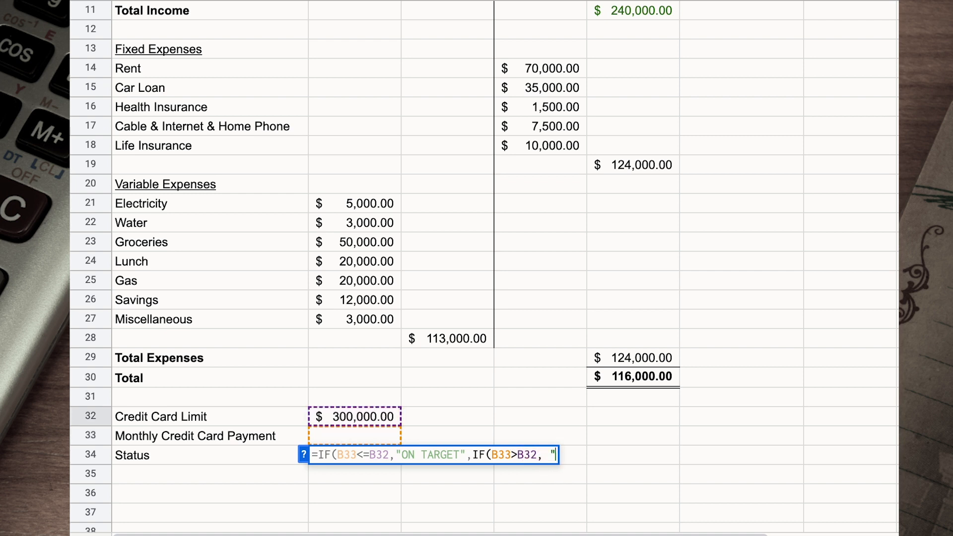
type("OVER BUDGET")
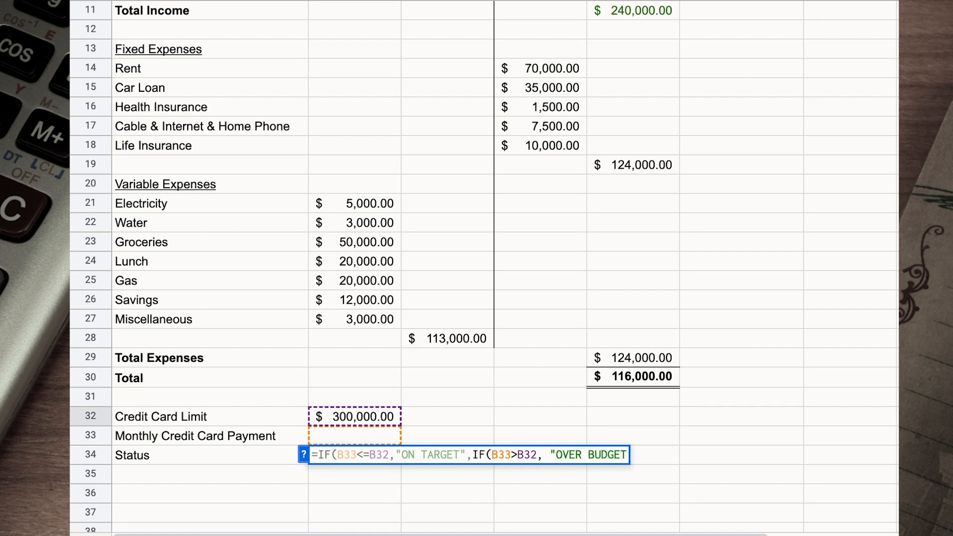
type("\"))")
key("Return")
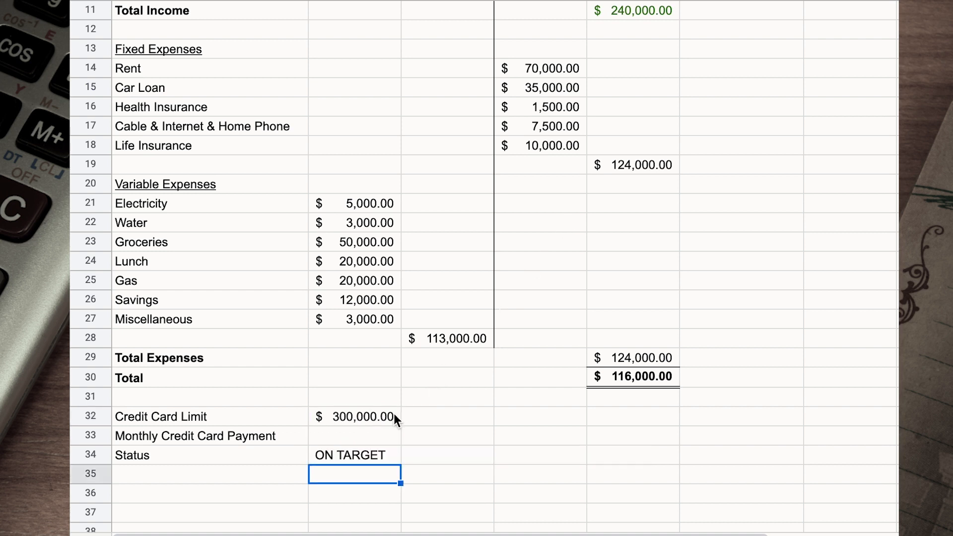
Step: Enter the Monthly Credit Card Payment formula =SUM(D16+D17+D18+D23+D24+D21+D22+D25) in B33
left_click(374, 439)
type("=")
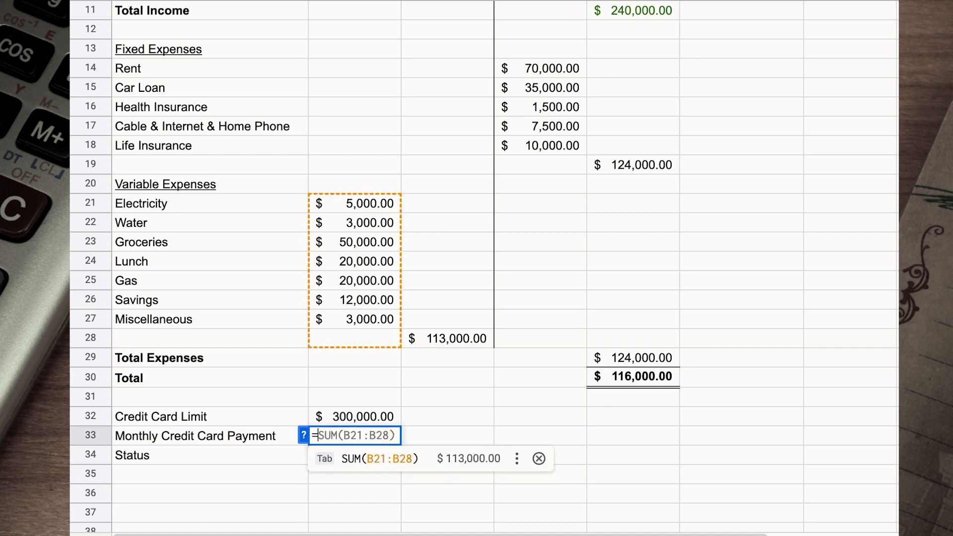
type("SUM(")
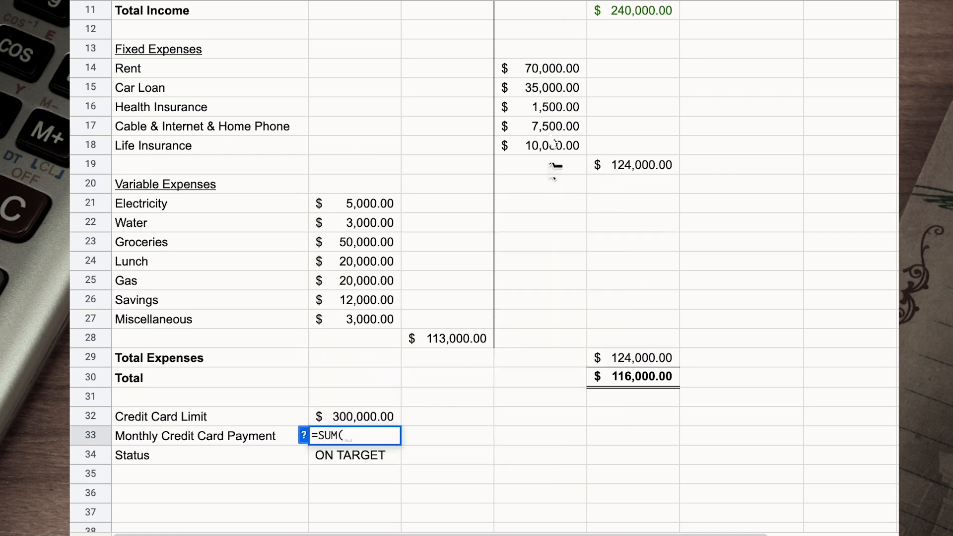
left_click(550, 111)
type("+")
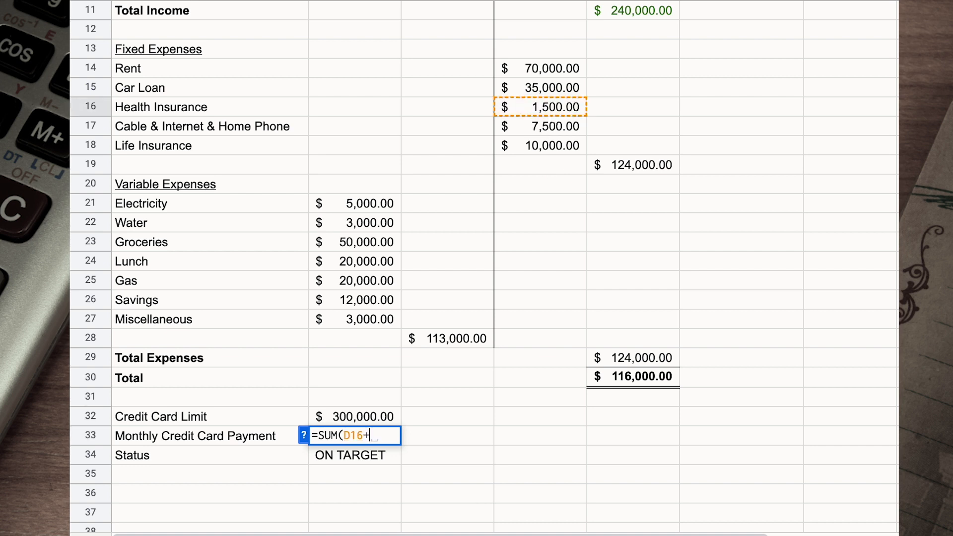
left_click(547, 127)
type("+")
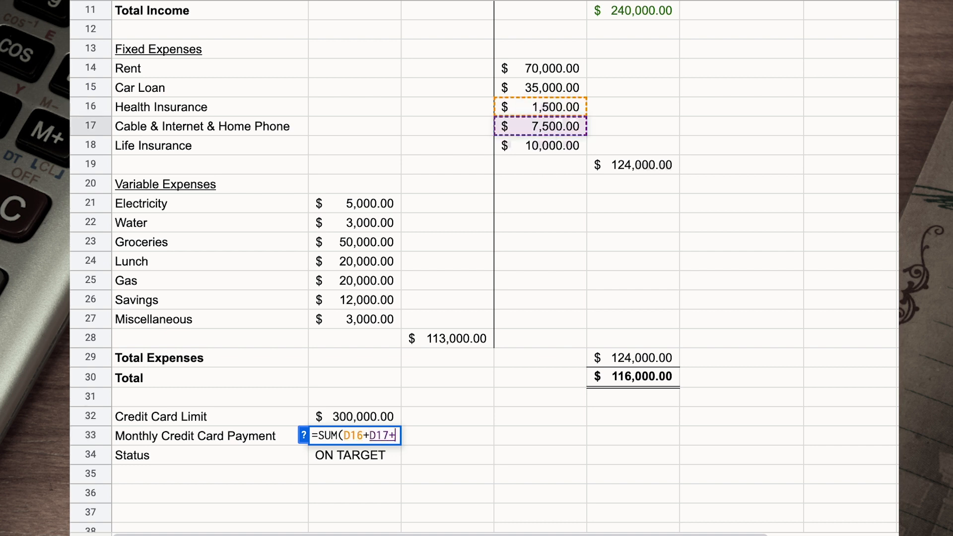
left_click(571, 149)
type("+")
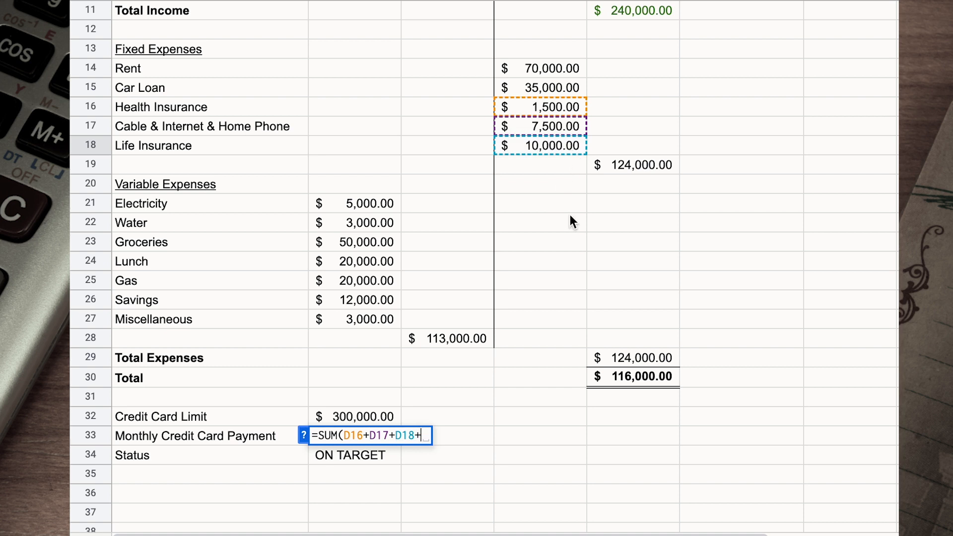
left_click(531, 244)
type("+")
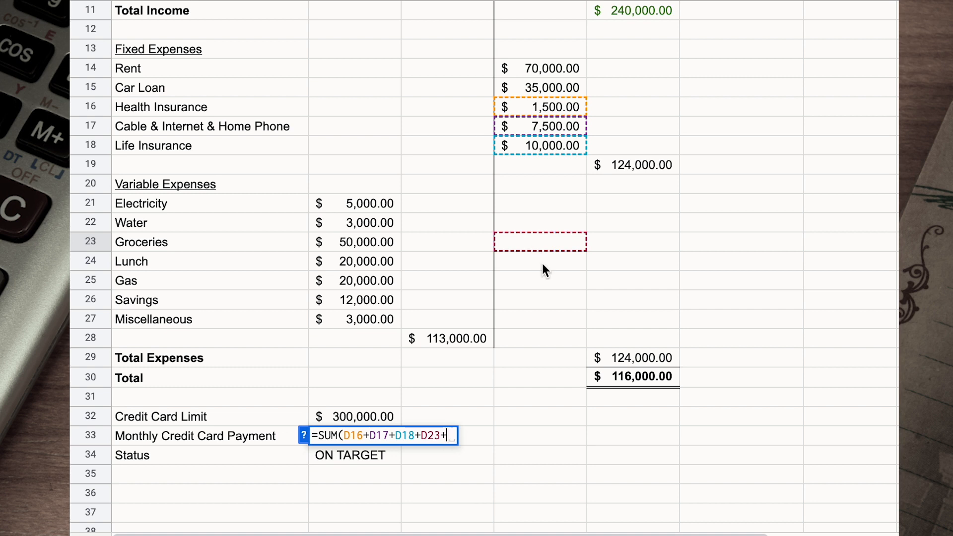
left_click(542, 264)
type("+")
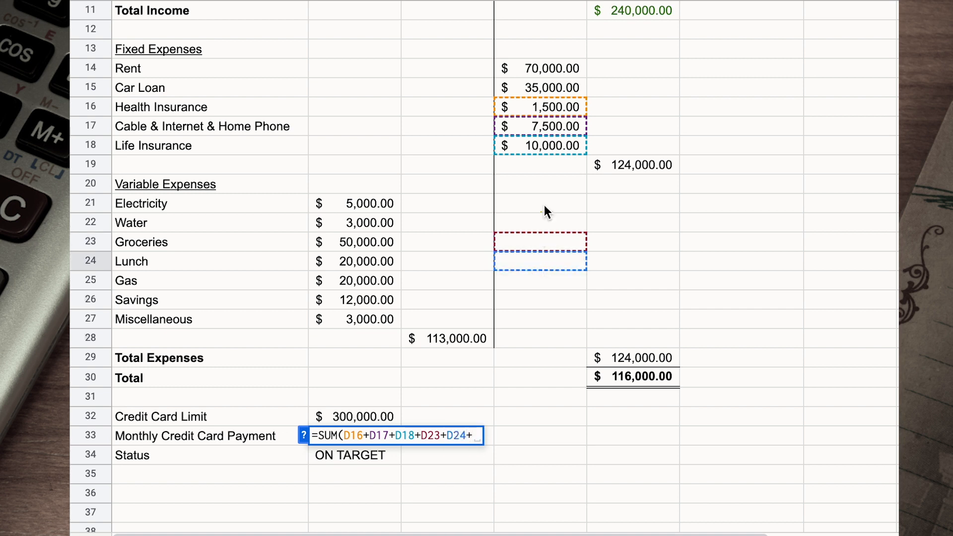
left_click(544, 205)
type("+")
left_click(549, 217)
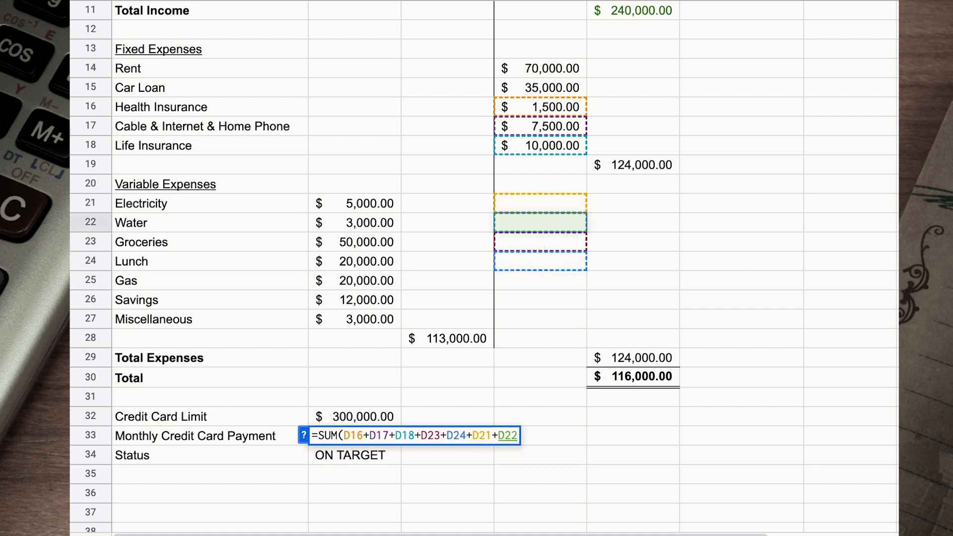
type("+")
left_click(543, 280)
type("+")
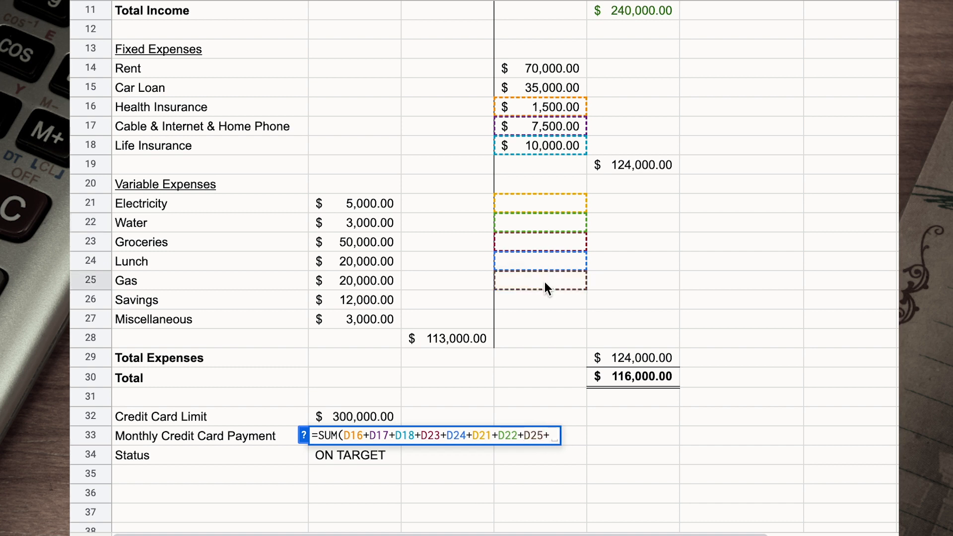
key("BackSpace")
type(")")
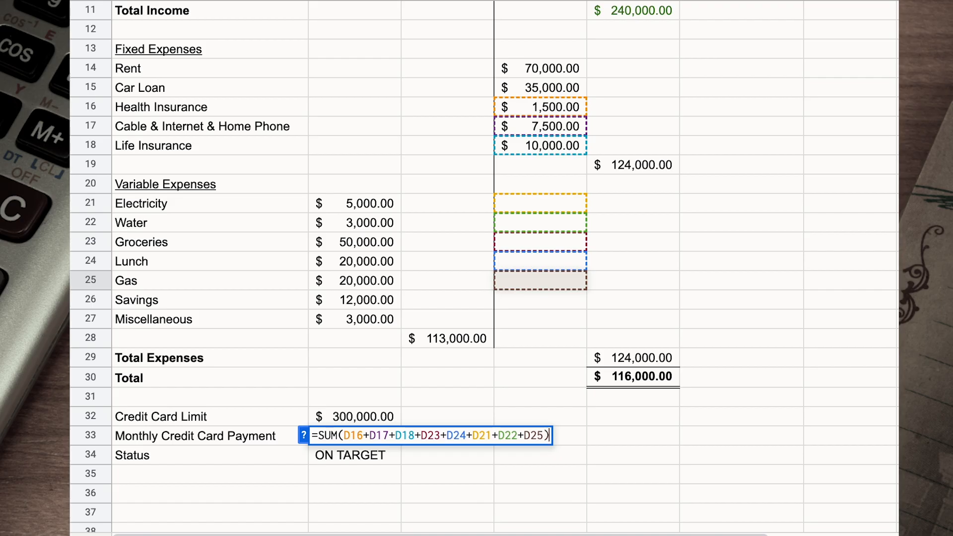
key("Return")
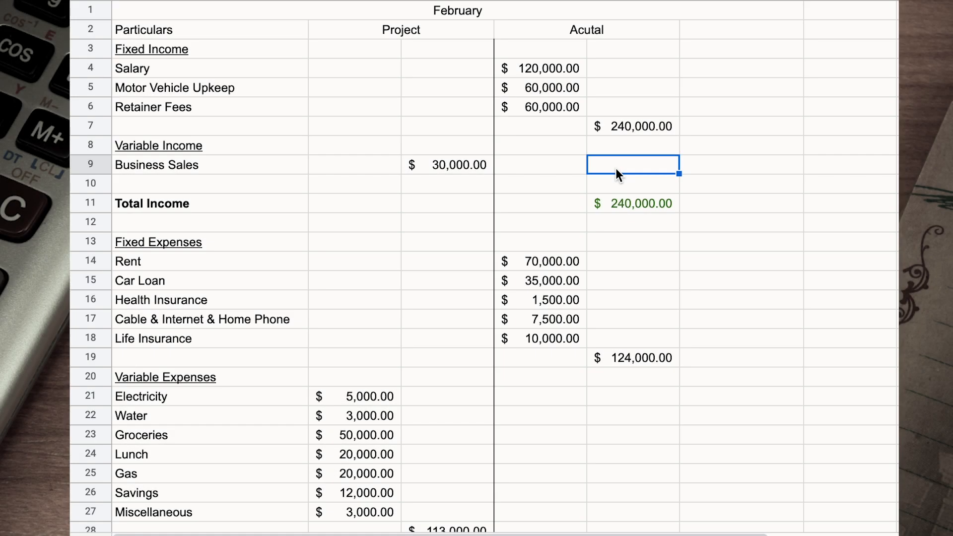
Step: Enter 25000 as the actual Business Sales income in E9
type("25000")
key("Return")
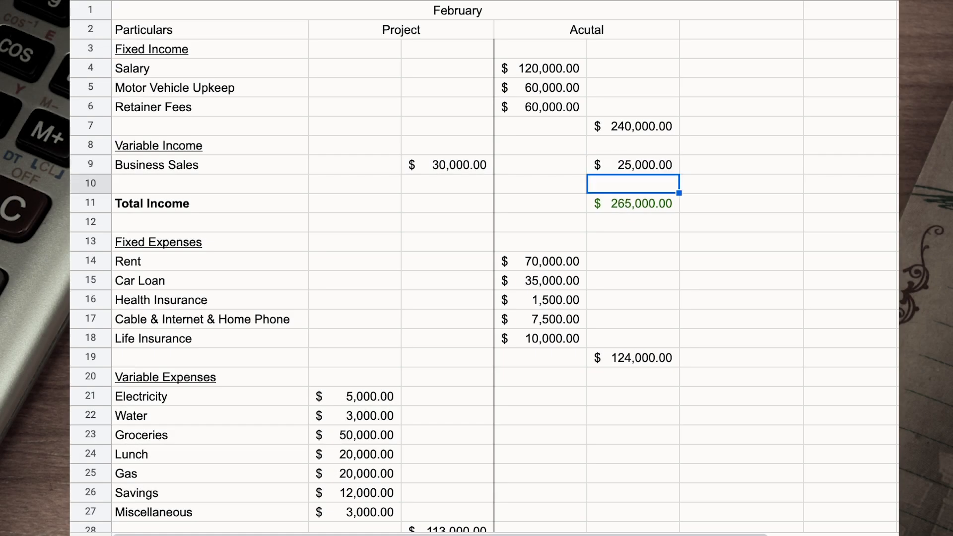
Step: Enter the actual variable expenses in D21 to D23: 4500 for Electricity, 2500 for Water and 60000 for Groceries
scroll(582, 276, "down", 2)
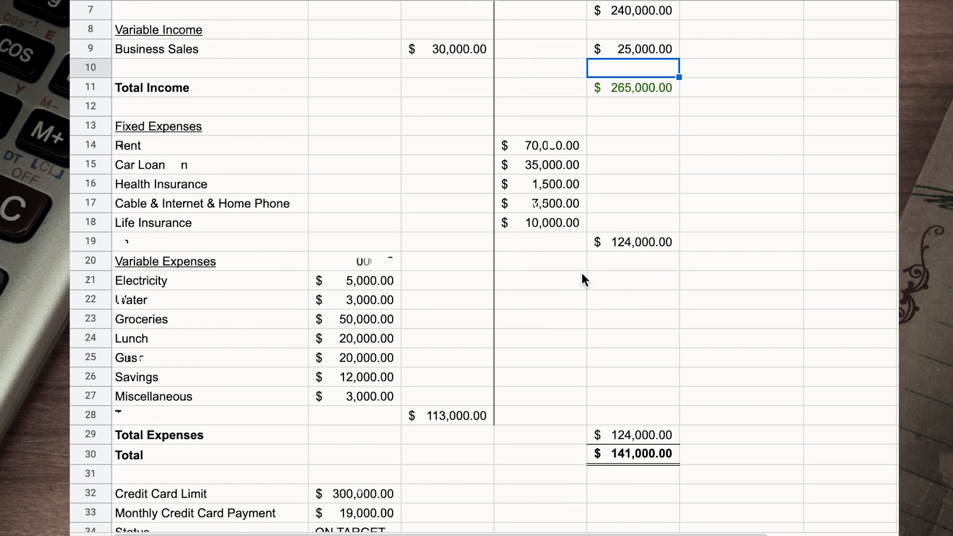
scroll(571, 248, "down", 1)
left_click(561, 210)
type("4500")
key("Return")
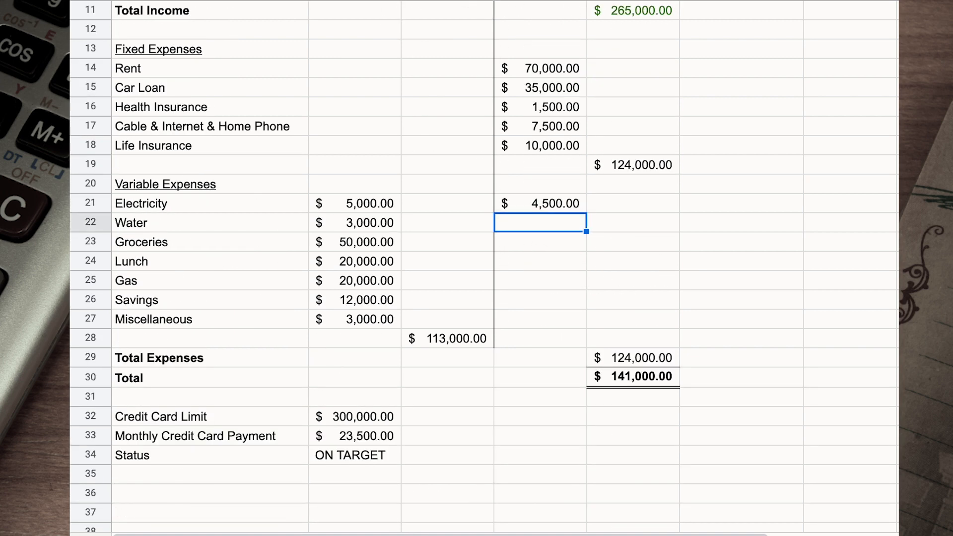
type("2500")
key("Return")
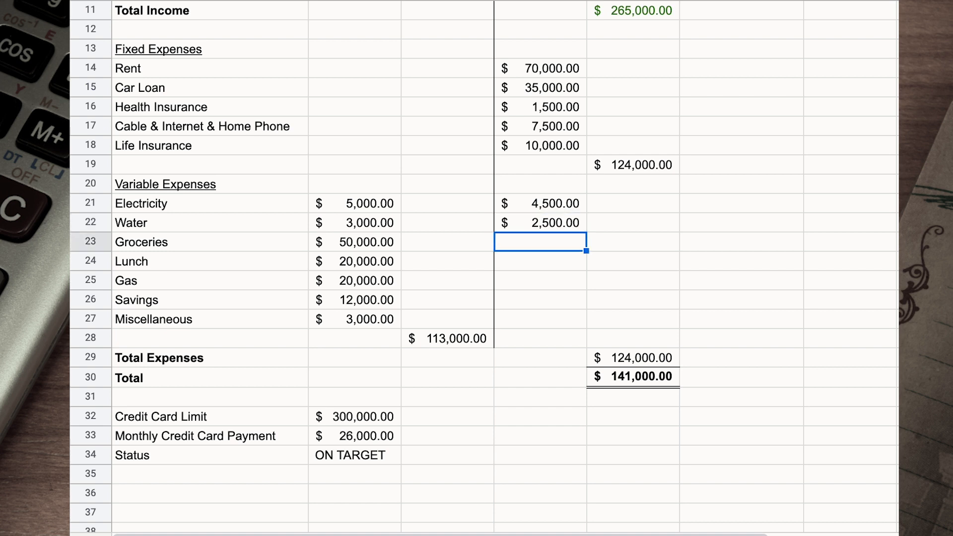
type("60000")
key("Return")
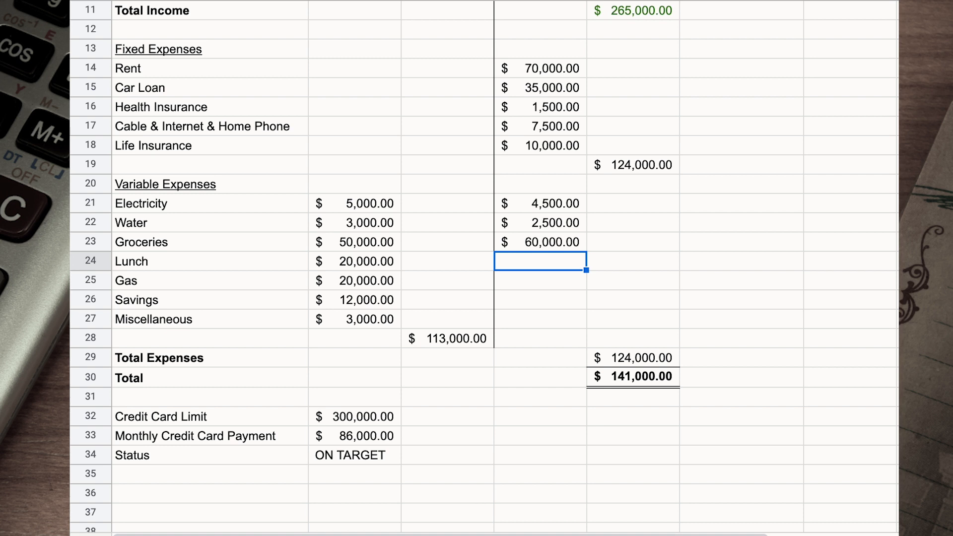
Step: Enter the actual variable expenses in D24 to D27: 15000 for Lunch, 18000 for Gas, 12000 for Savings and 20000 for Miscellaneous
type("15000")
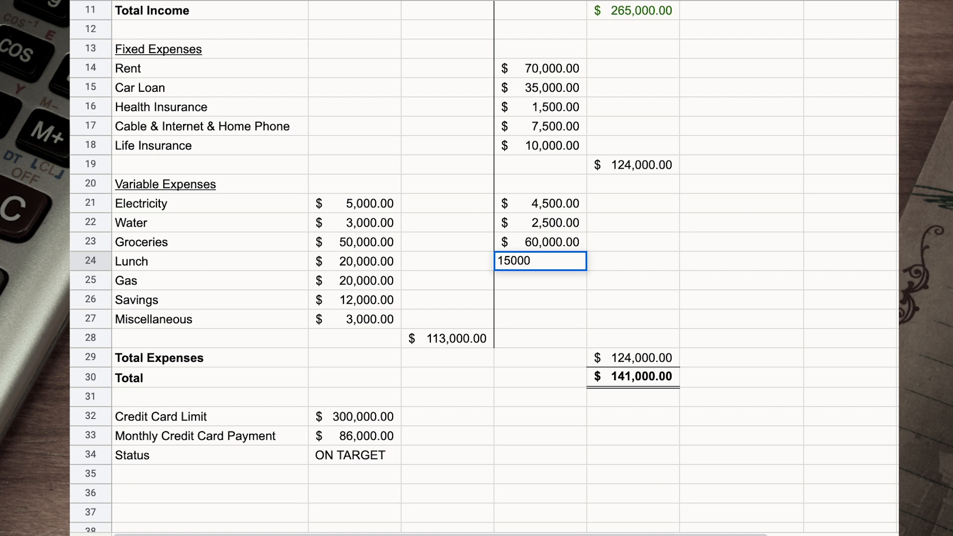
key("Return")
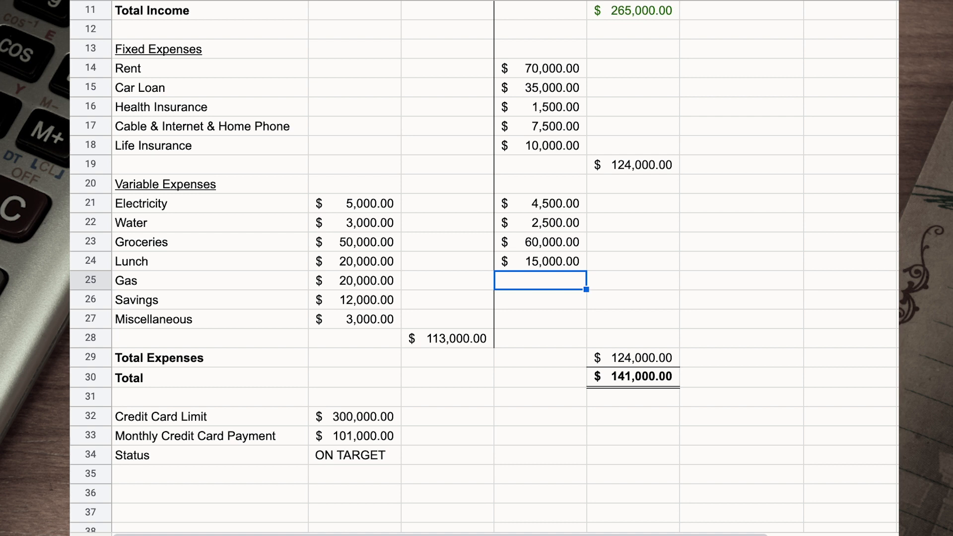
type("18000")
key("Return")
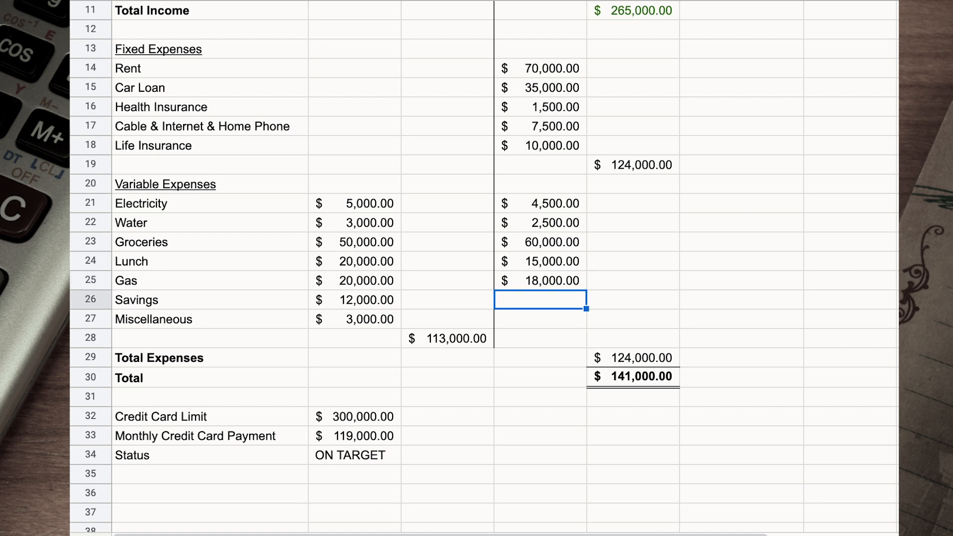
type("12000")
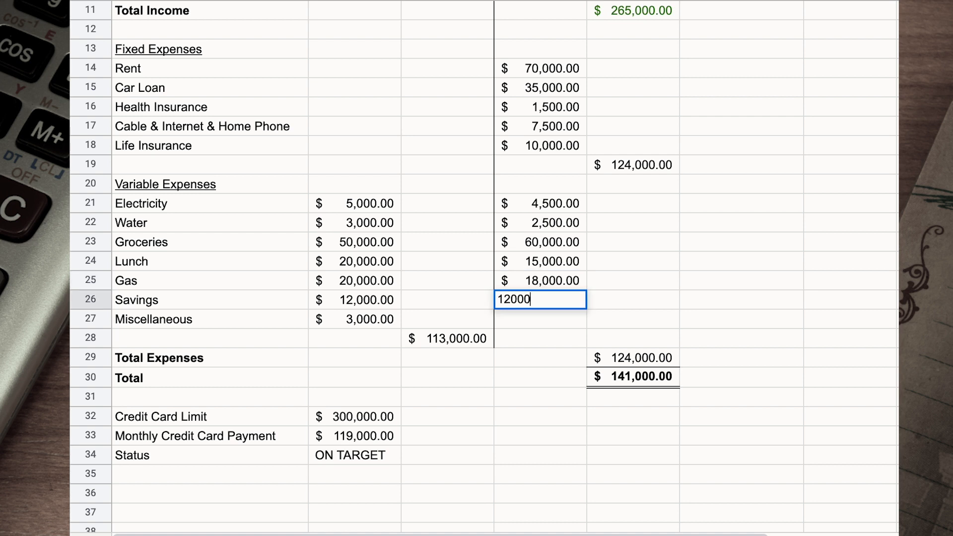
key("Return")
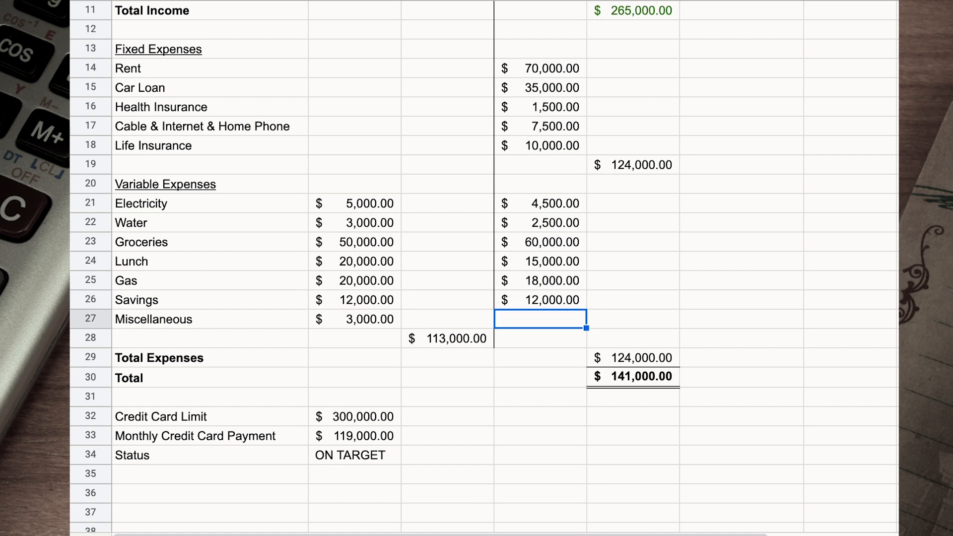
type("20000")
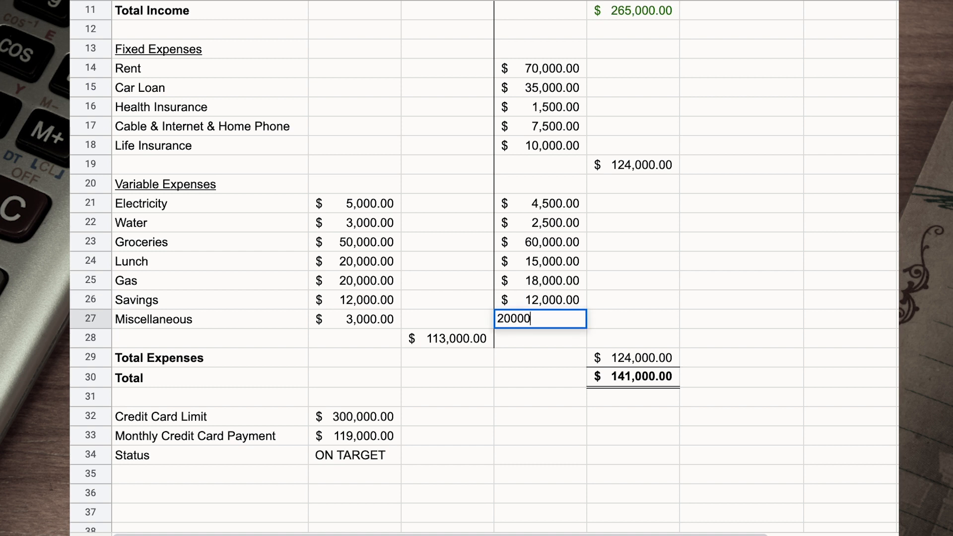
key("Return")
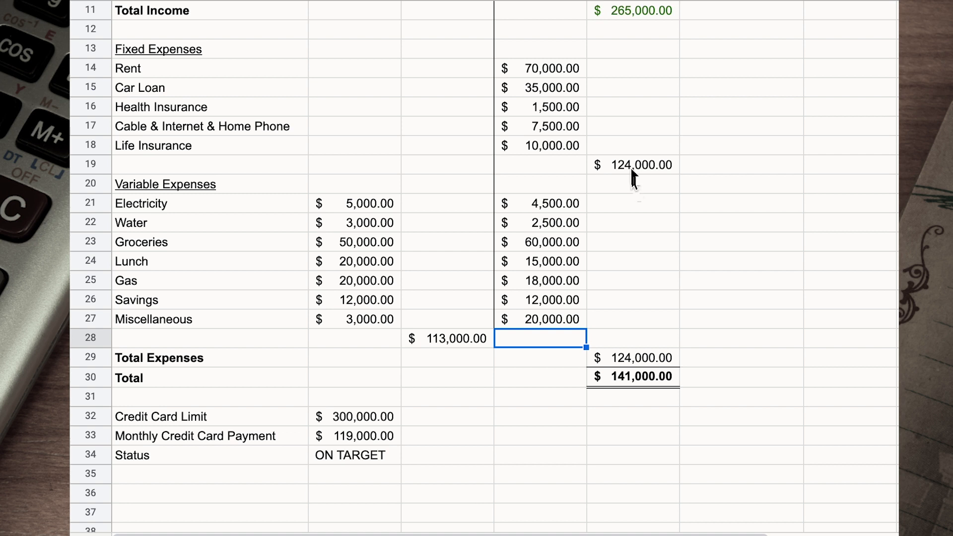
Step: Total the actual variable expenses in E28 with =SUM(D21:D27)
left_click(626, 340)
type("=SUM(")
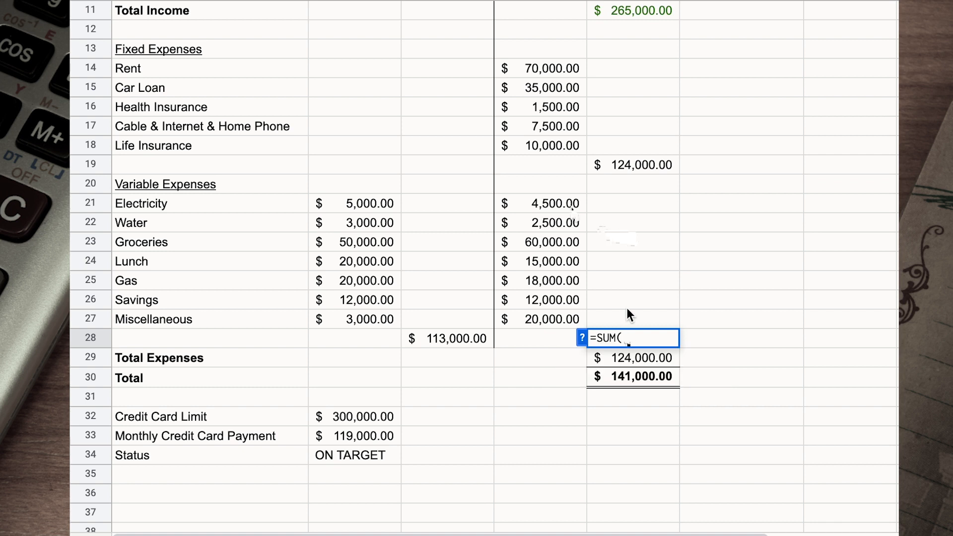
left_click_drag(543, 205, 543, 308)
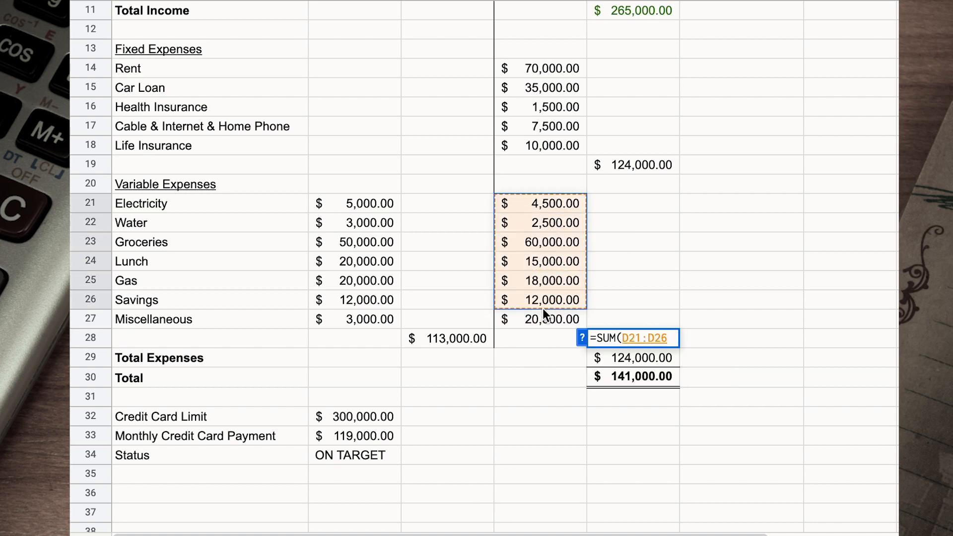
key("BackSpace")
type("7)")
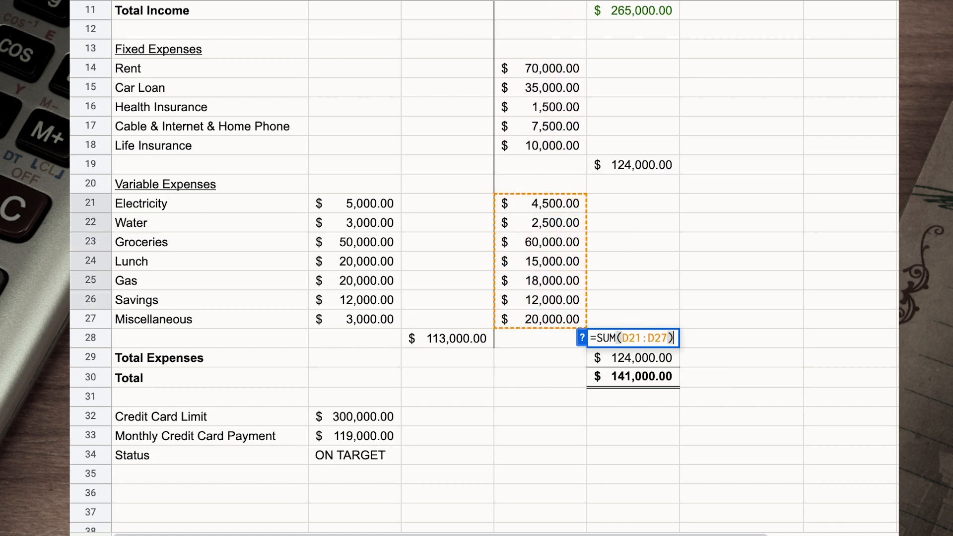
key("Return")
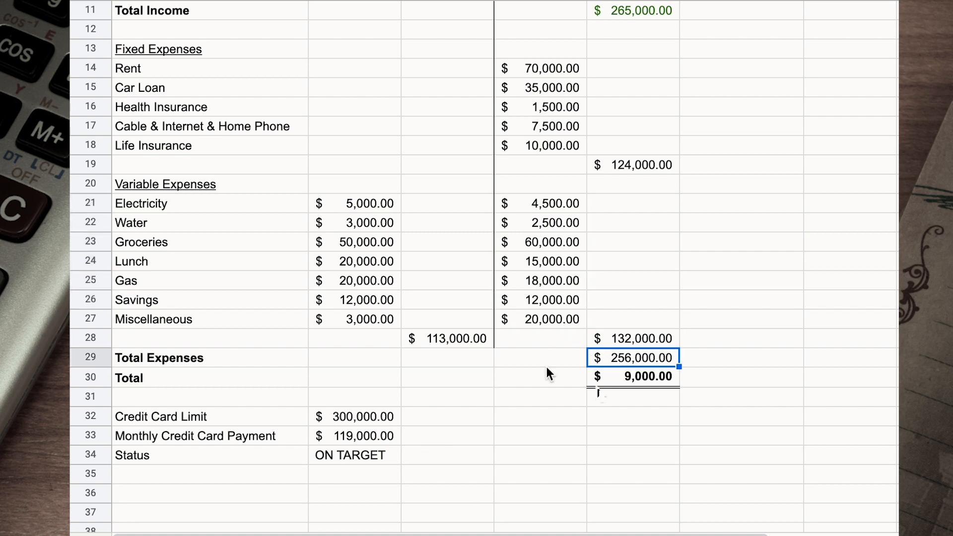
left_click(598, 416)
left_click(623, 382)
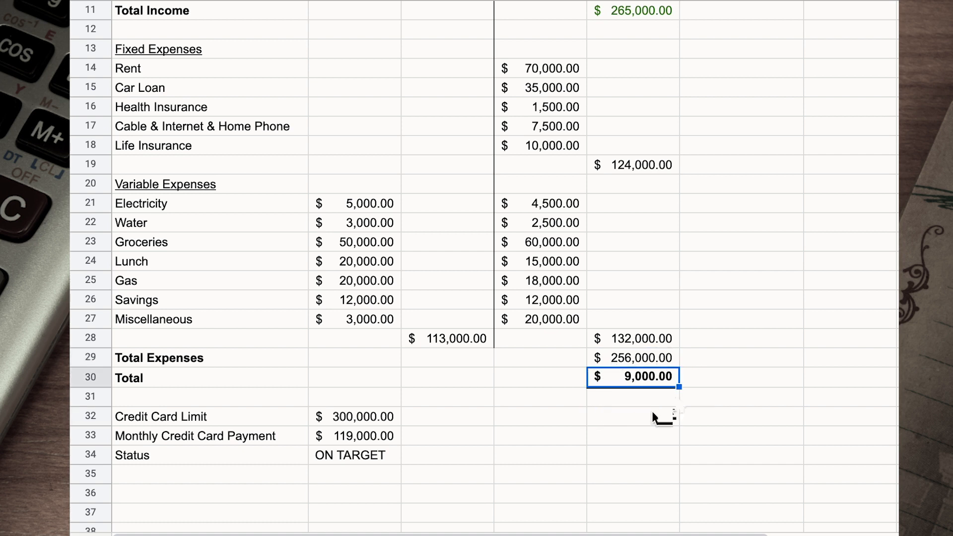
left_click(388, 437)
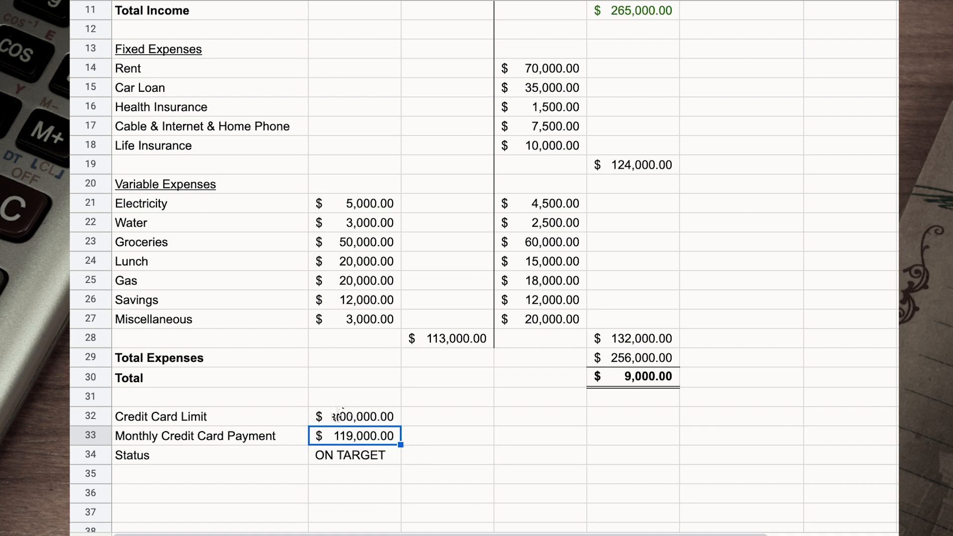
left_click(385, 459)
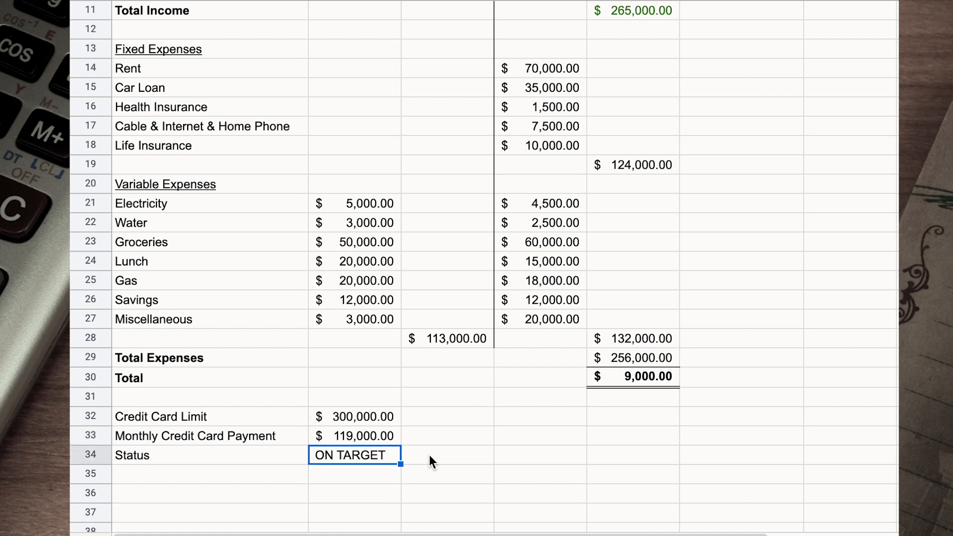